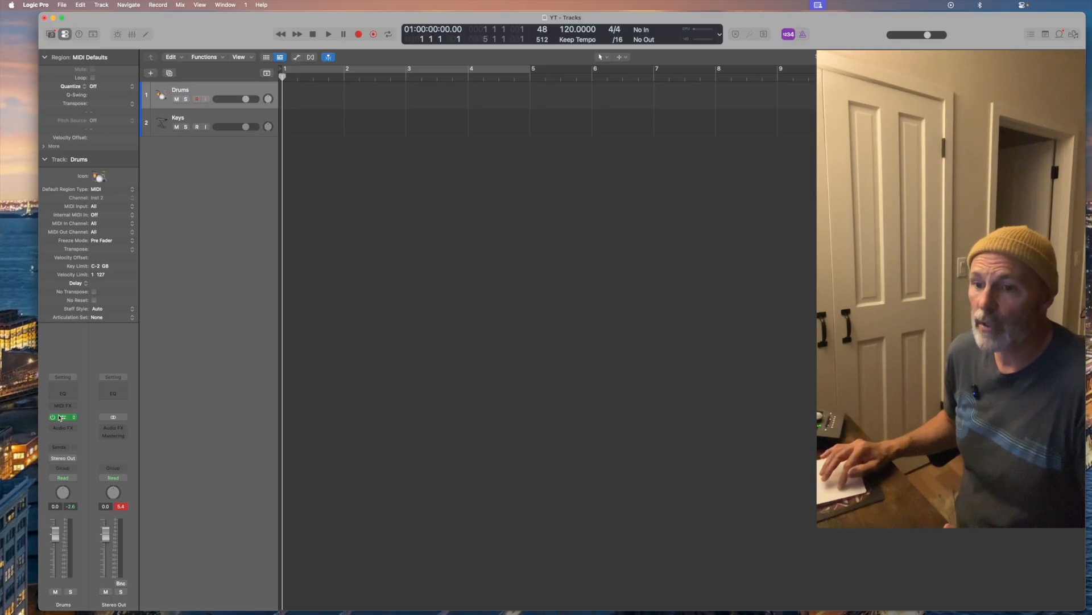
Step: Open the Drums track's EZdrummer instrument, look at its drum kit view and close it again
left_click(61, 417)
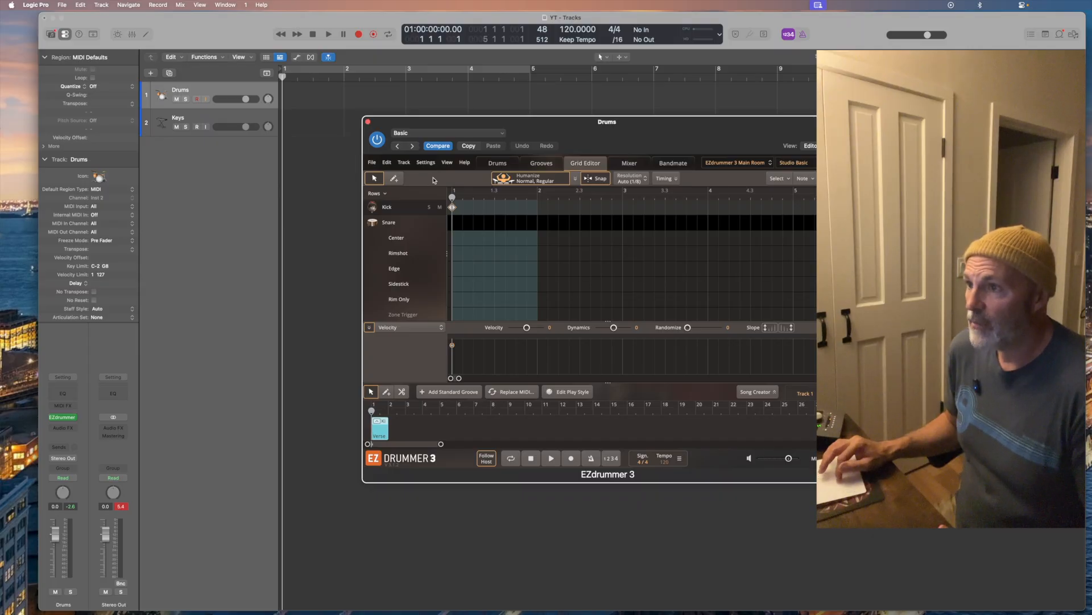
left_click(489, 163)
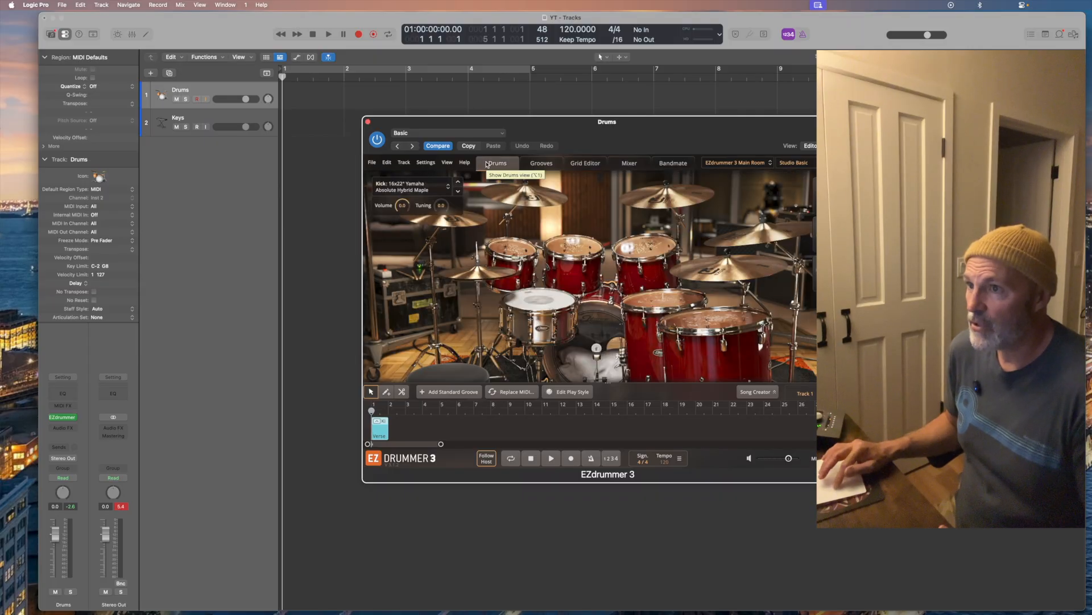
left_click(368, 122)
Step: Open the Keys track's Piano V instrument, view it in an enlarged window and close it again
left_click(243, 121)
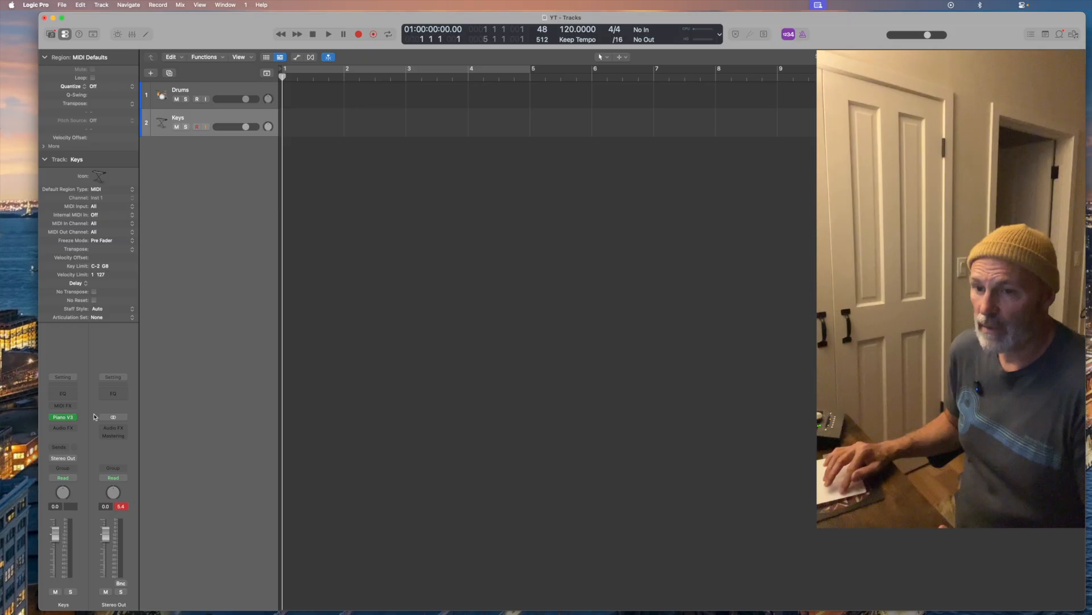
mouse_move(62, 420)
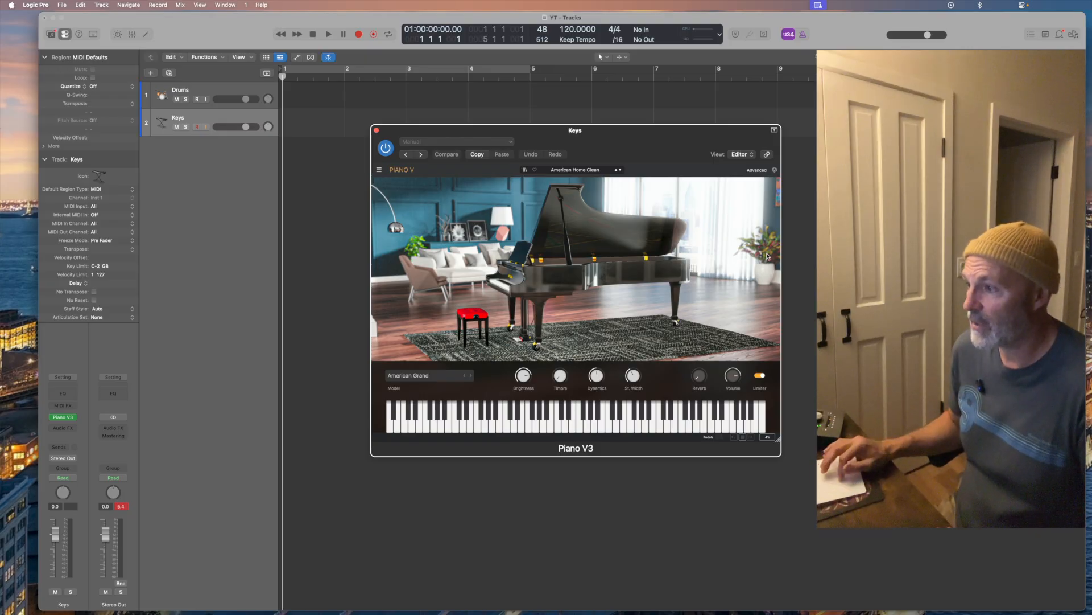
left_click_drag(780, 441, 838, 502)
left_click_drag(662, 137, 632, 114)
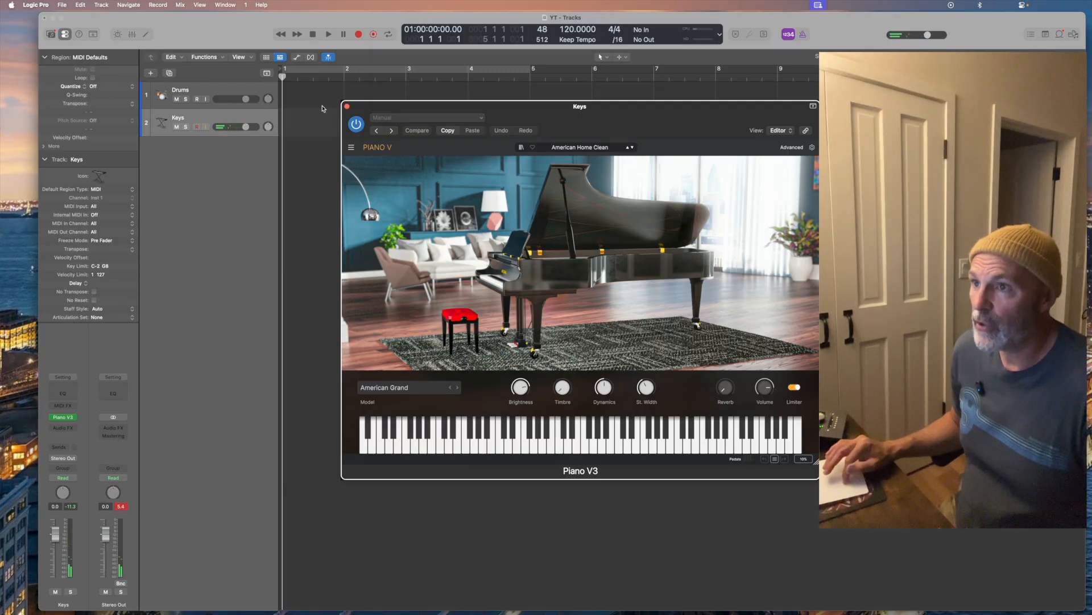
left_click(346, 107)
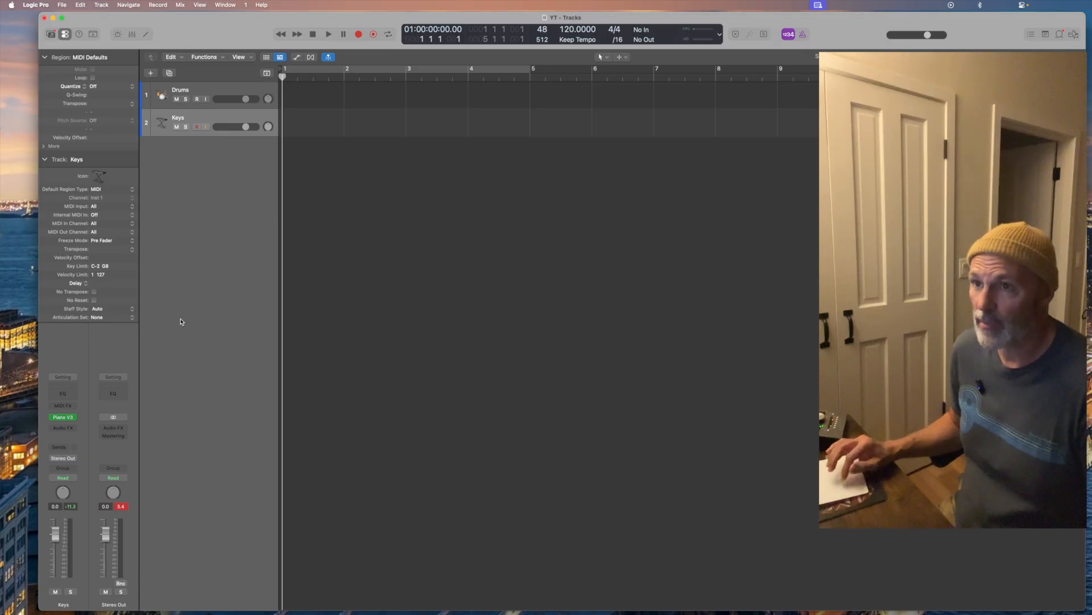
Step: Open EZdrummer on the Drums track and audition the kick and snare drums of the kit
left_click(219, 93)
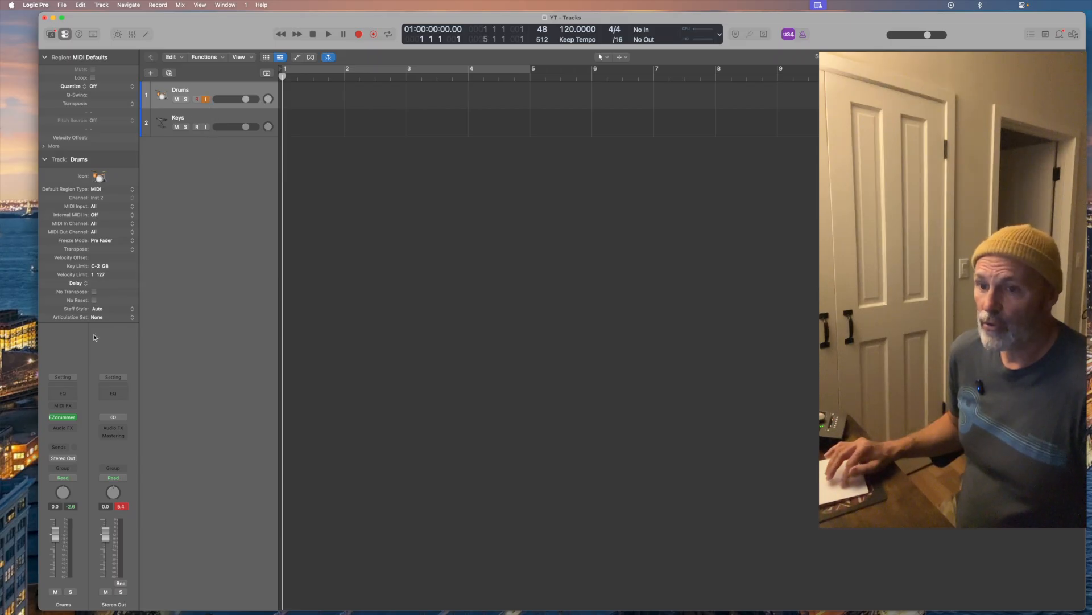
left_click(67, 418)
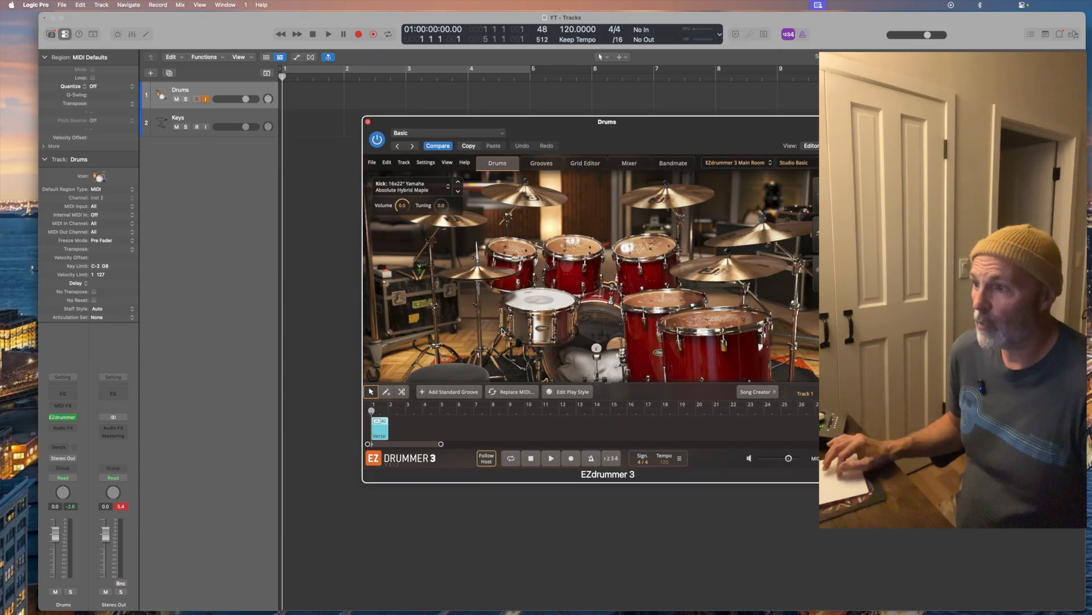
left_click(609, 336)
left_click(609, 336)
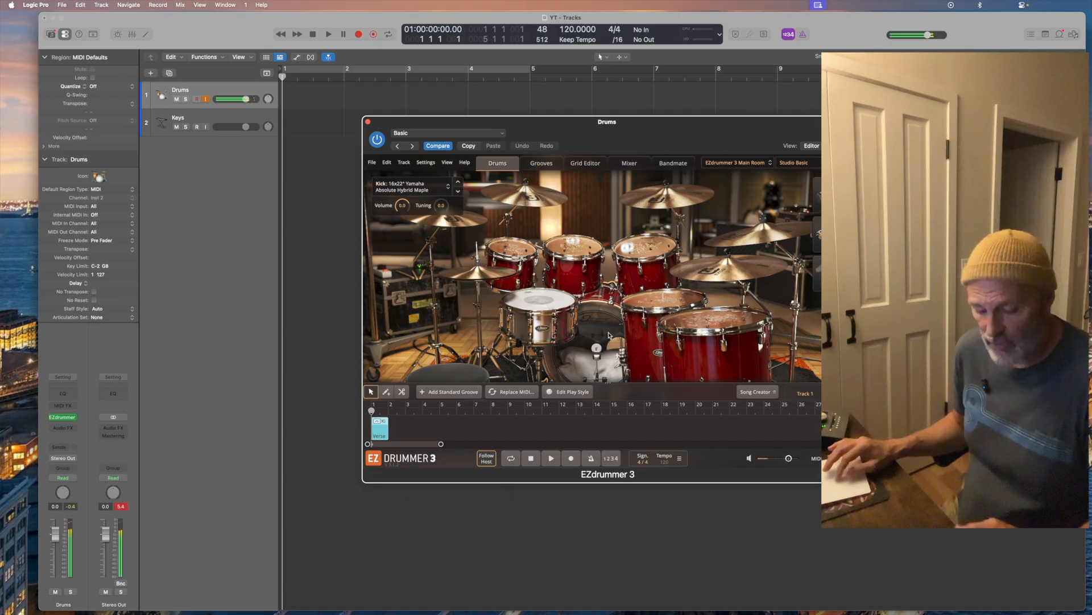
left_click(608, 335)
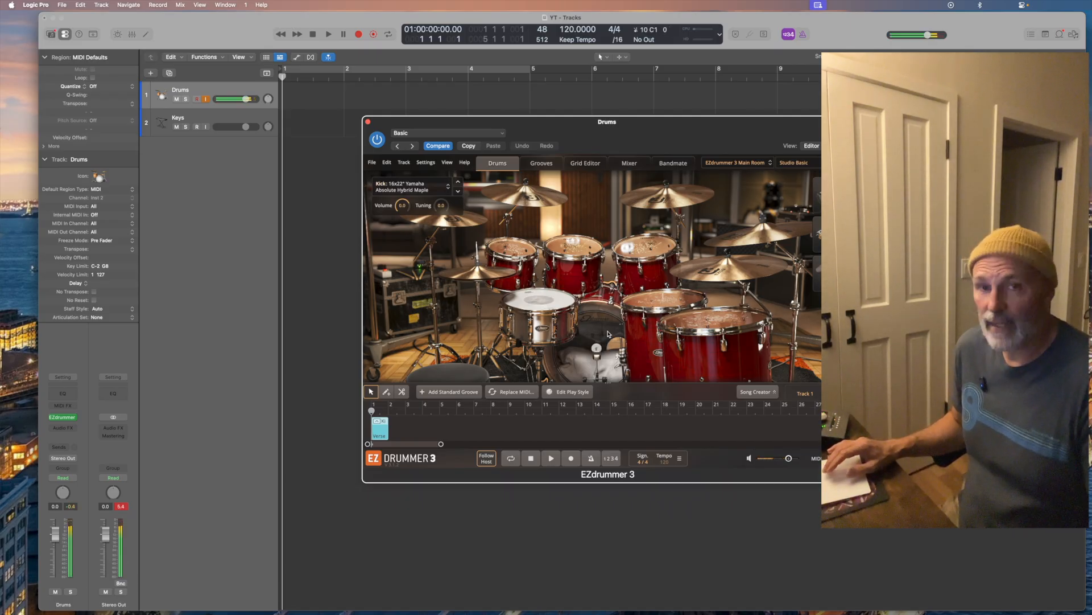
left_click(608, 334)
left_click(608, 334)
left_click(608, 334)
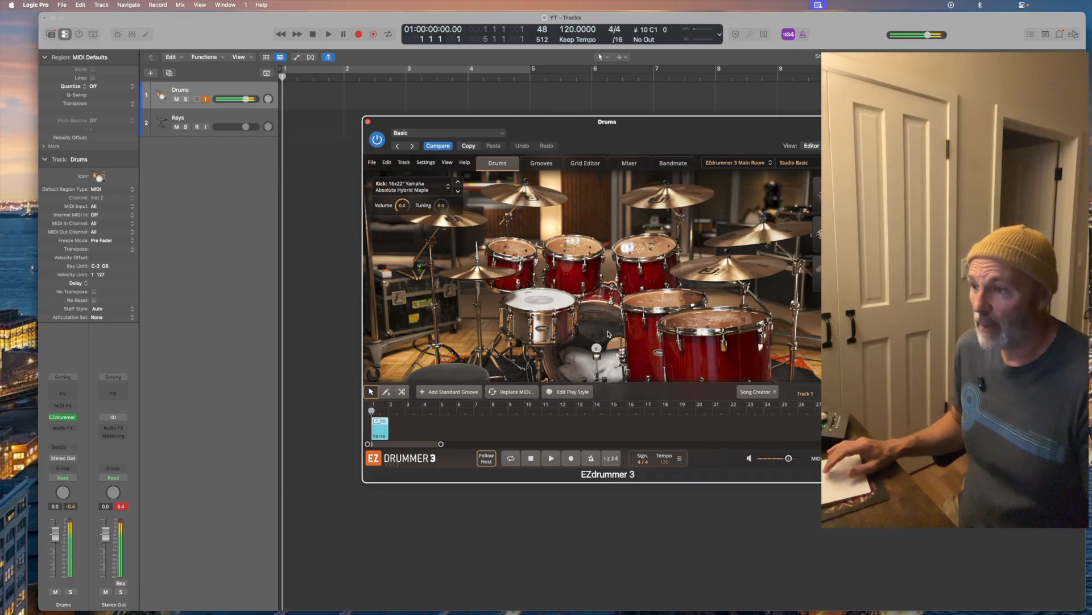
left_click(562, 312)
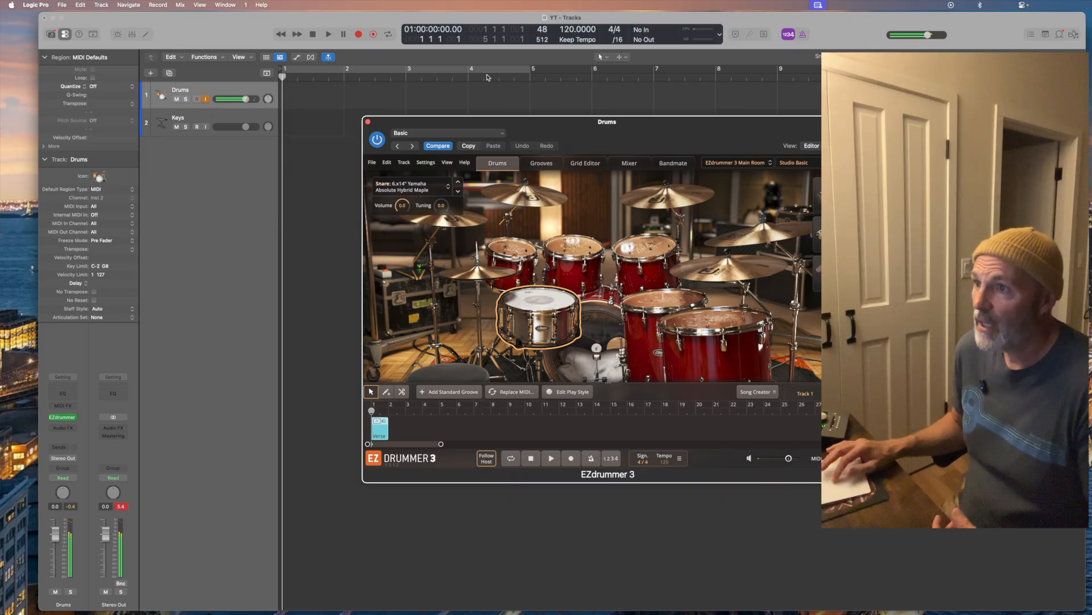
Step: Filter the EZdrummer grooves by the Straight type and preview the Hats Open 01 groove
left_click(547, 164)
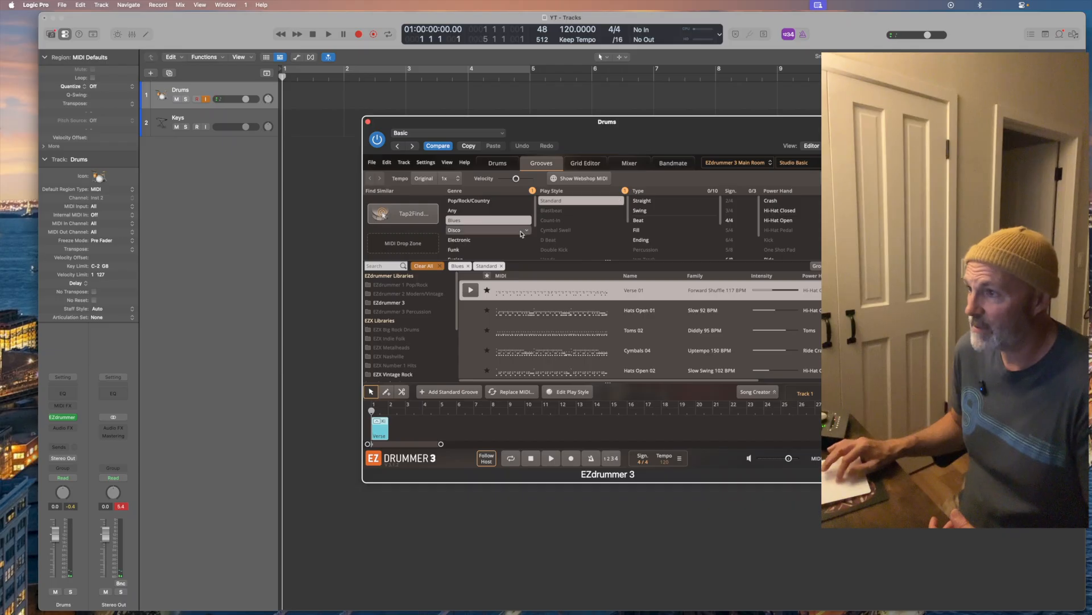
left_click(641, 202)
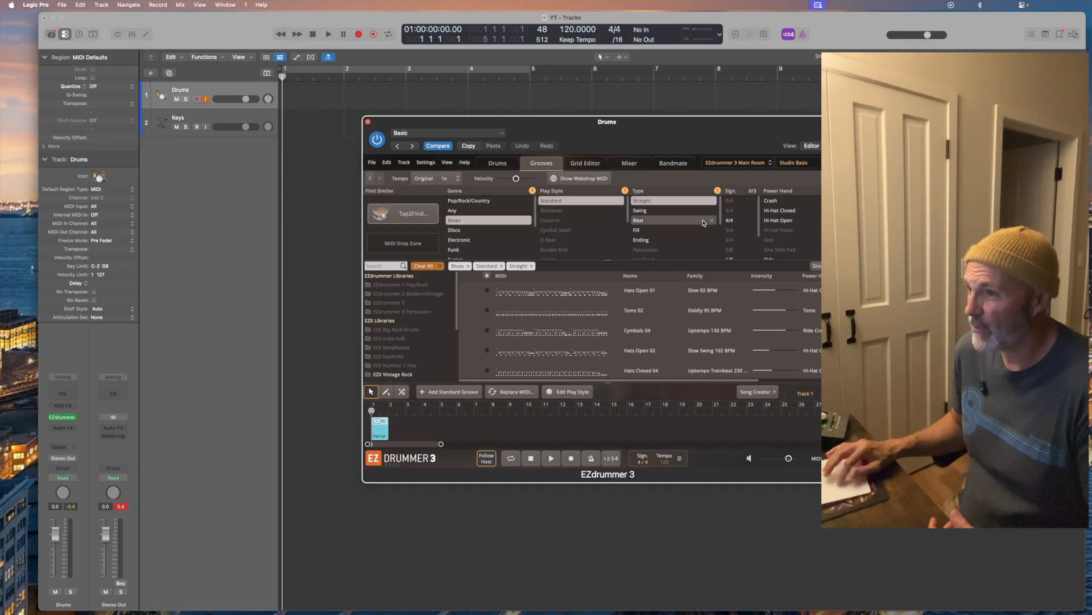
left_click(470, 291)
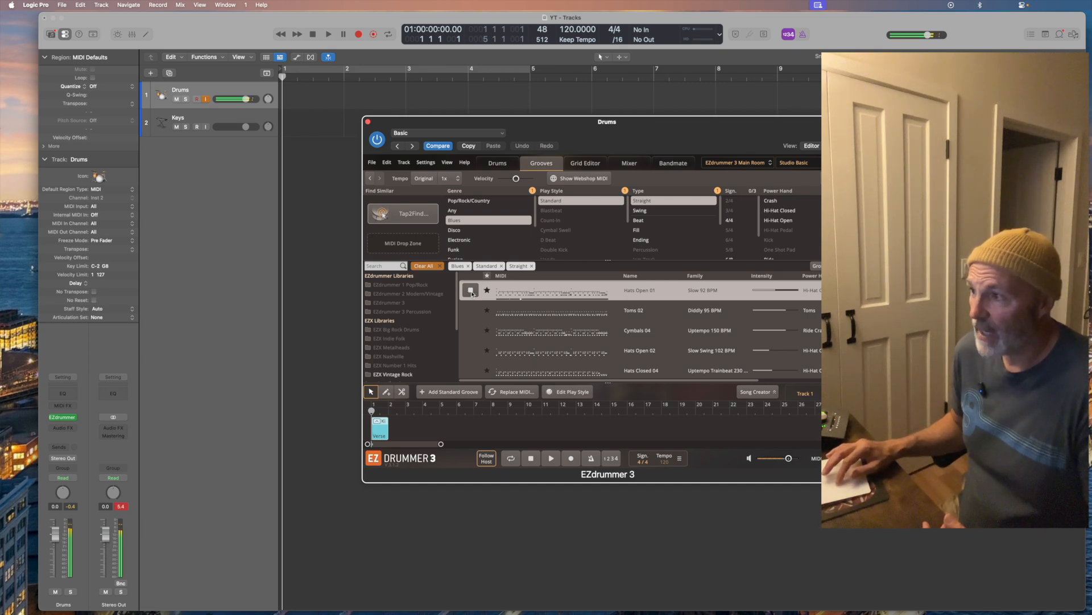
left_click(471, 292)
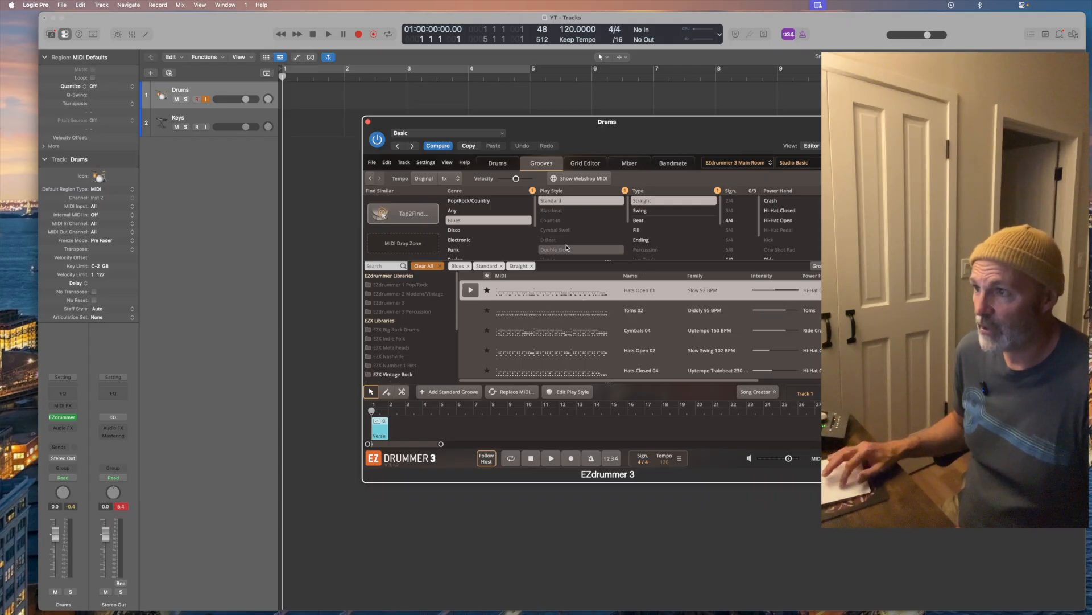
Step: Return EZdrummer to the drum kit view and close its window
left_click(497, 164)
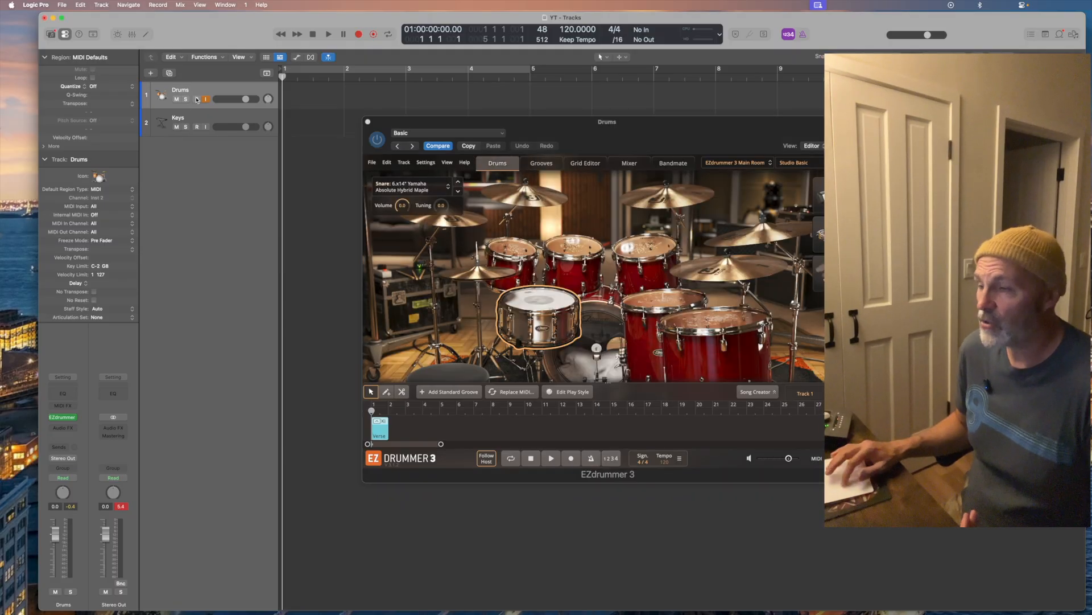
left_click(368, 122)
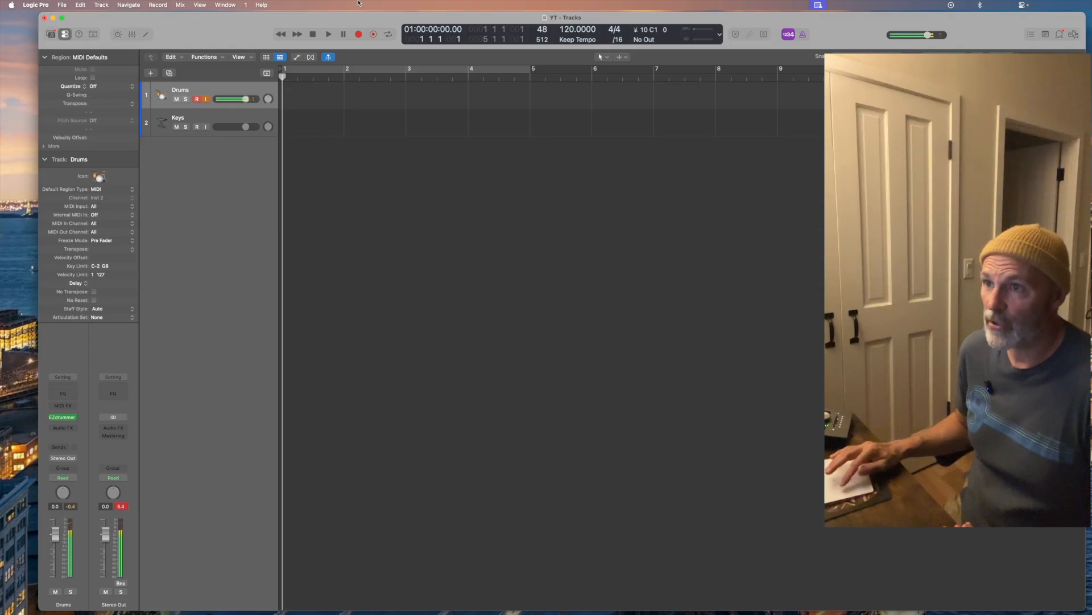
key("v")
left_click(368, 123)
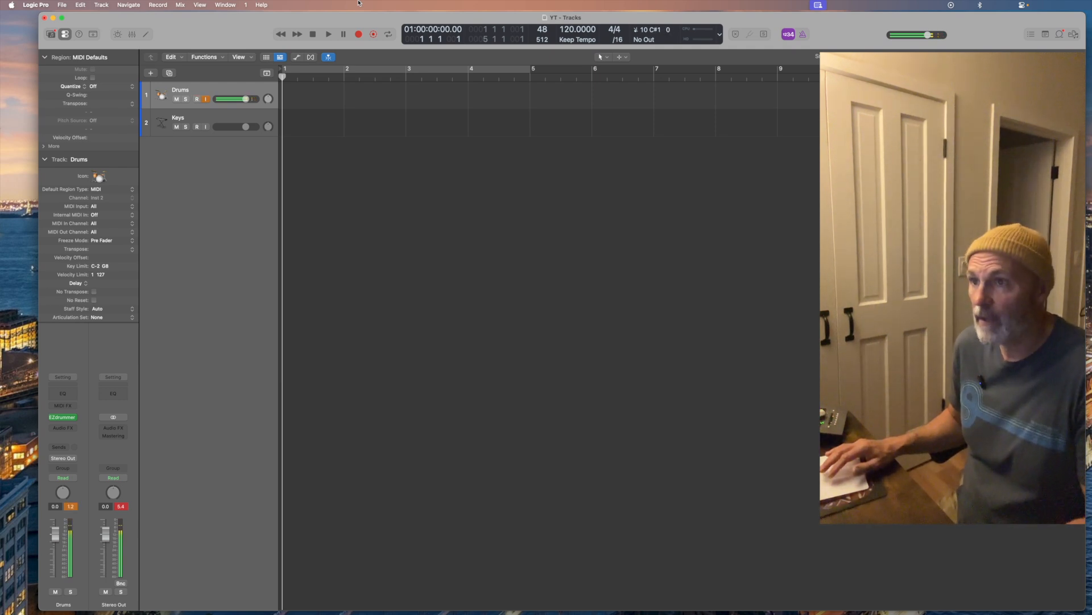
Step: Record a one-bar kick pattern on the Drums track starting at bar 1, and clear the region selection
left_click(359, 34)
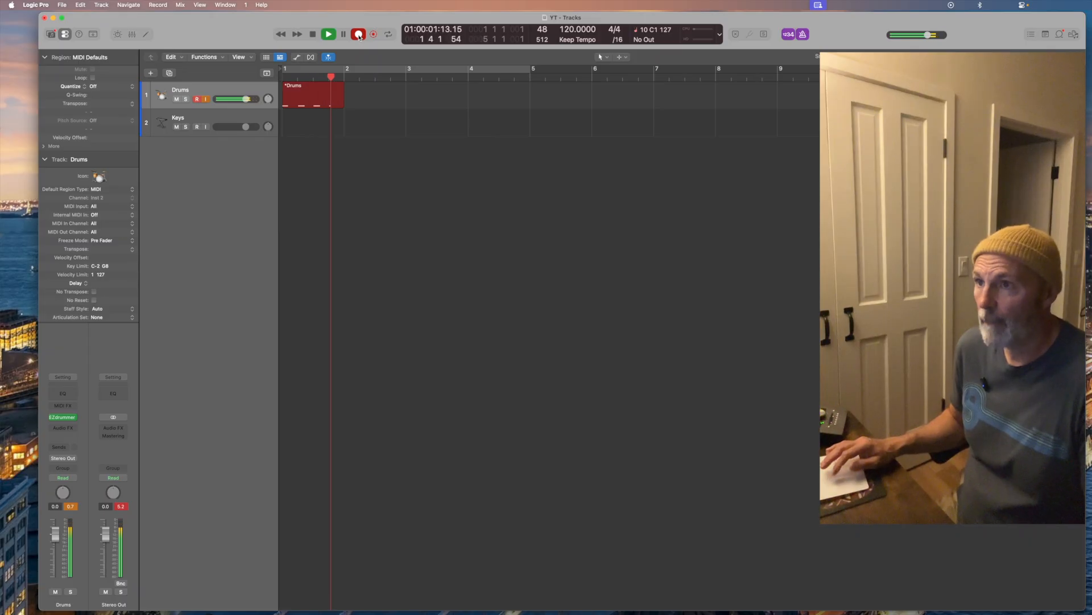
key("space")
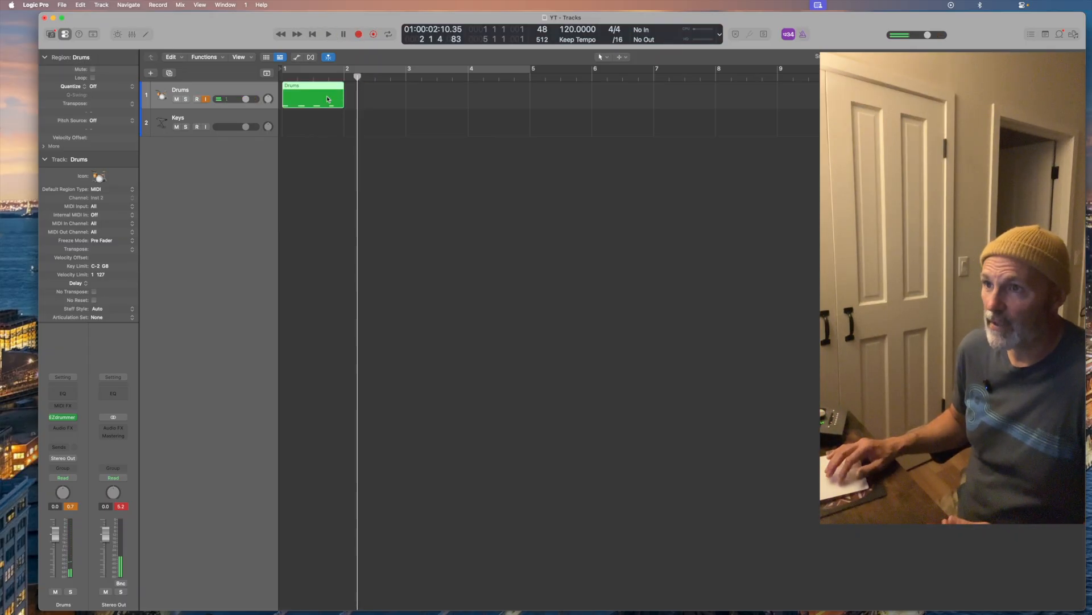
left_click(335, 173)
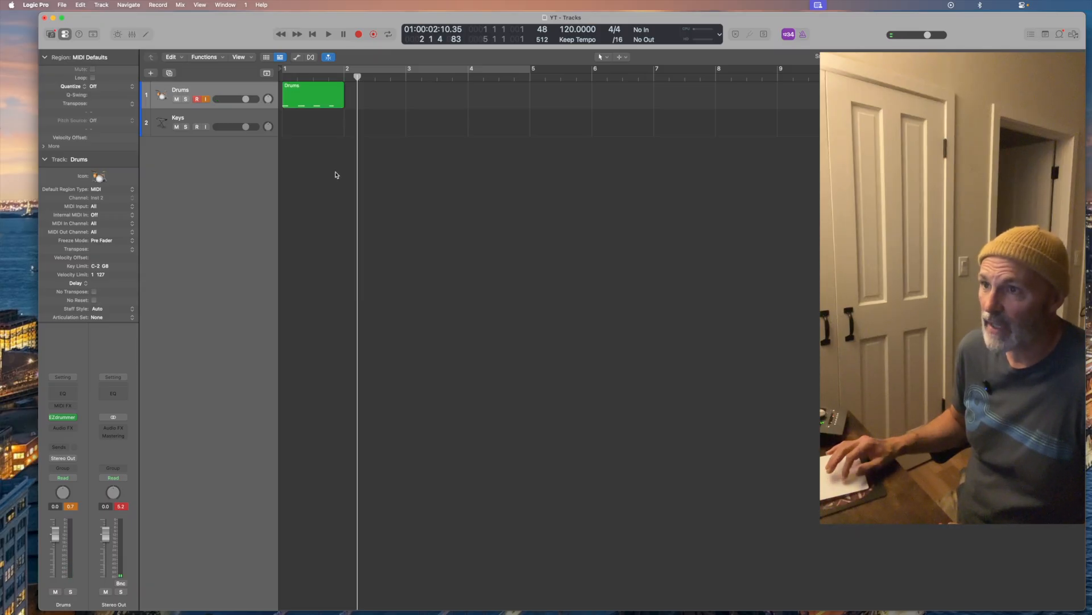
Step: Repeat the one-bar Drums region until there are ten, and repeat that group until there are 50 regions
left_click(307, 97)
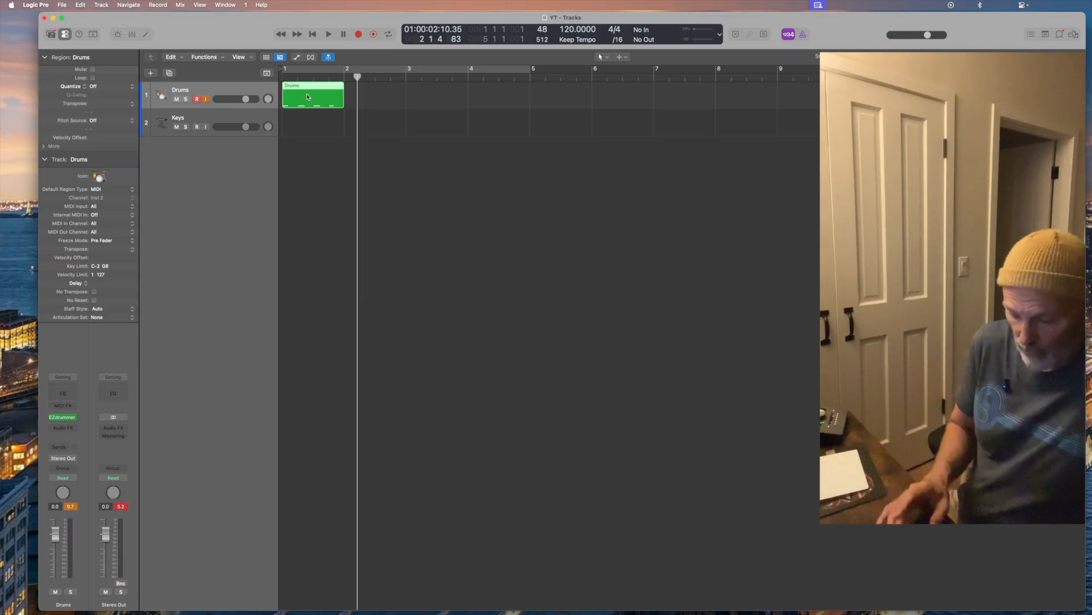
key("super+r")
key("super+r")
key("super+r")
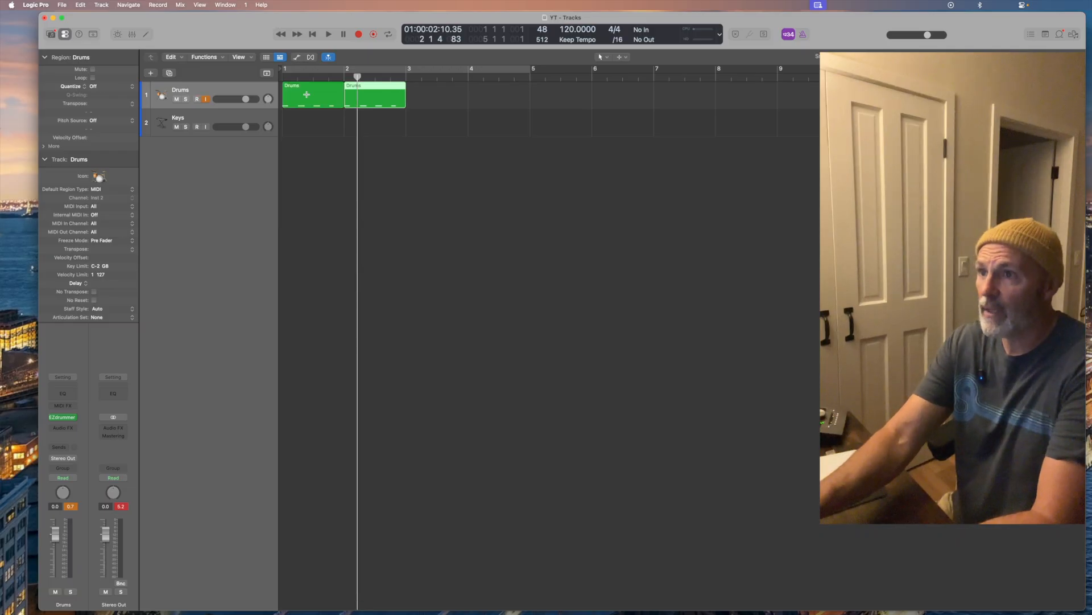
key("super+r")
key("super+r")
key("super+r")
key("super+r")
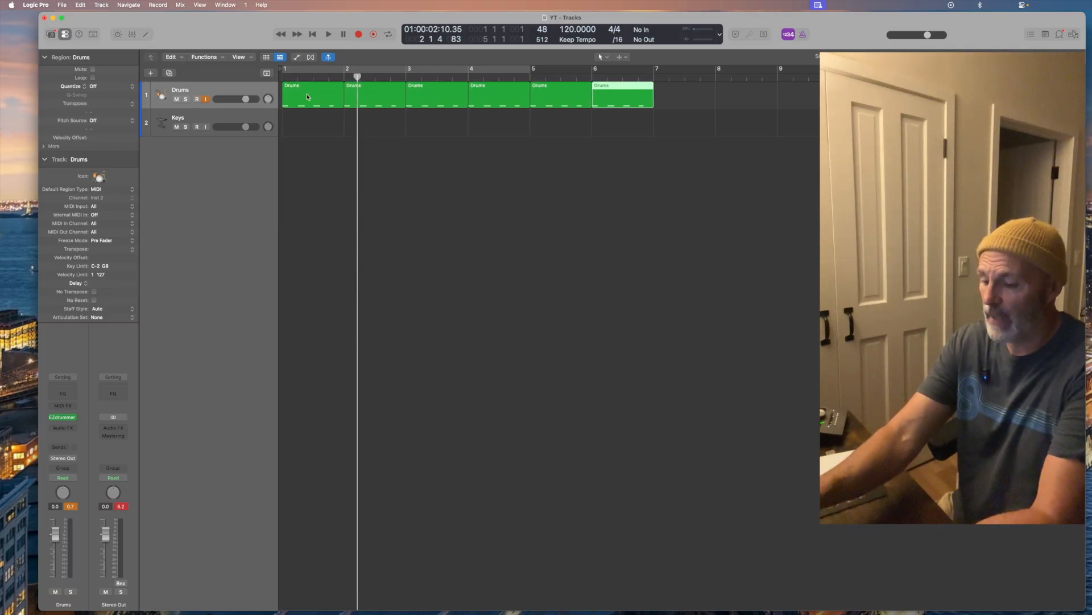
key("super+r")
left_click(416, 190)
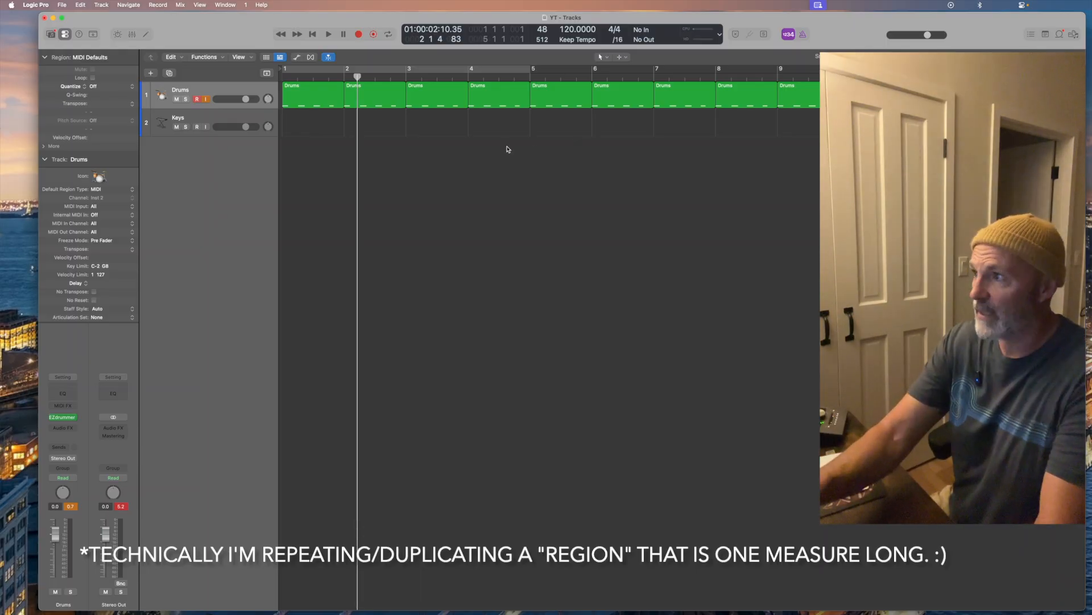
left_click_drag(842, 188, 326, 103)
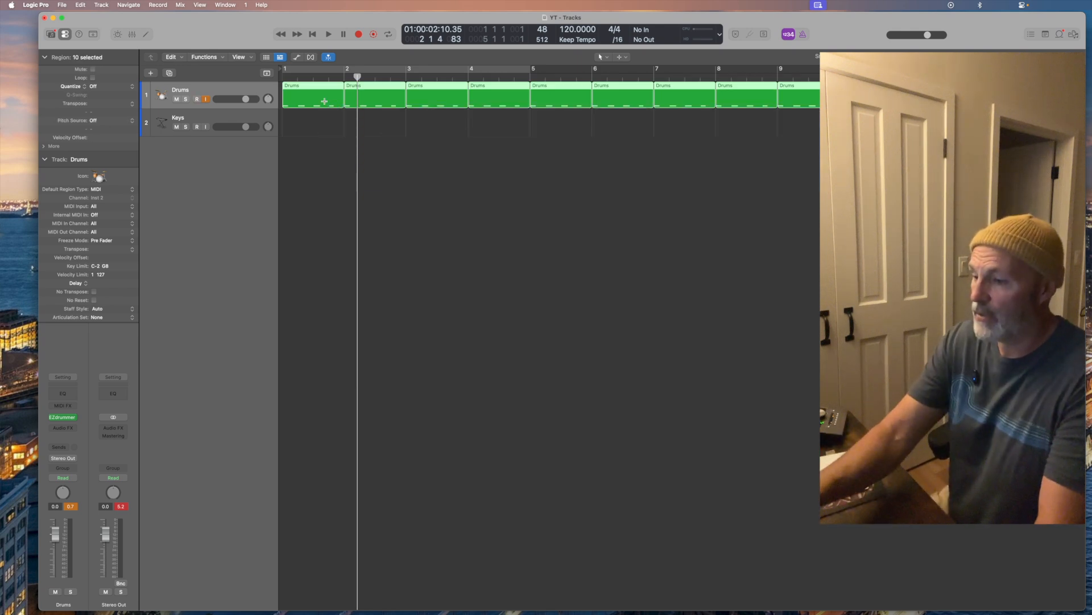
key("super+r")
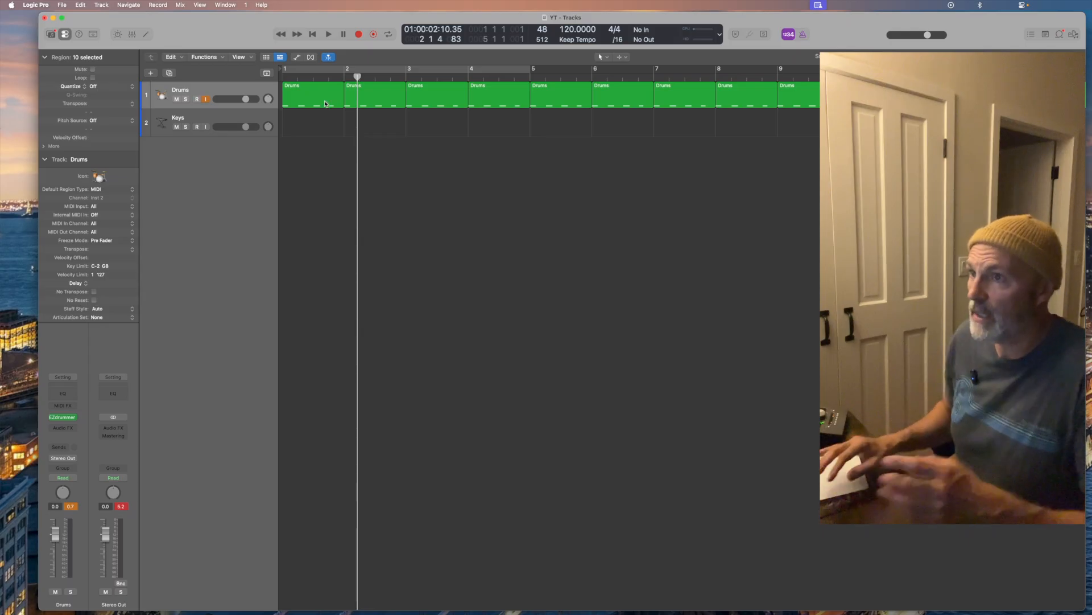
Step: Join all 50 regions on the Drums track into a single region
left_click(255, 87)
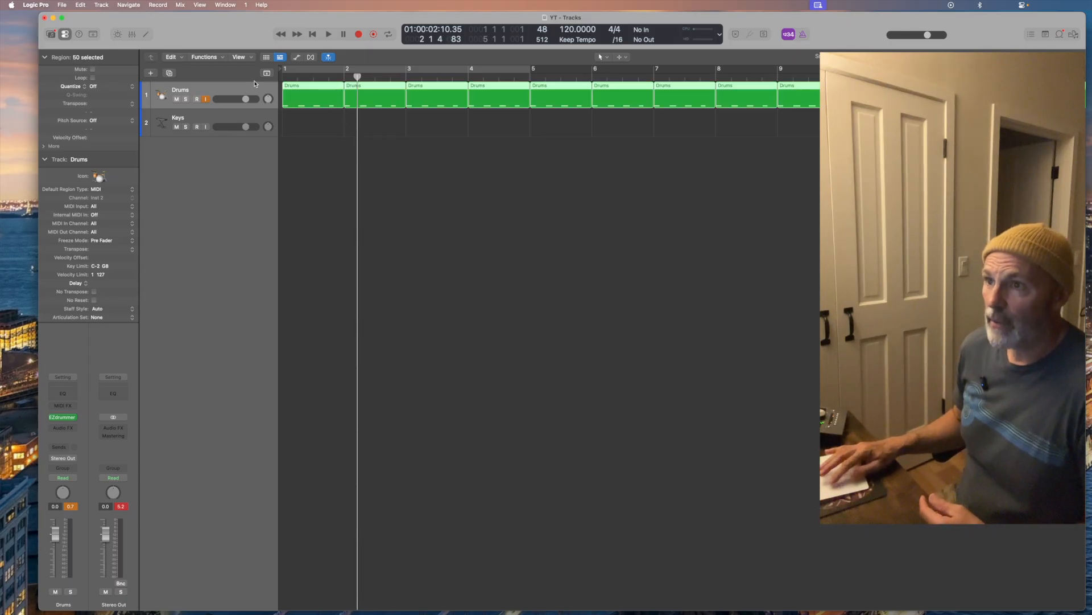
right_click(307, 88)
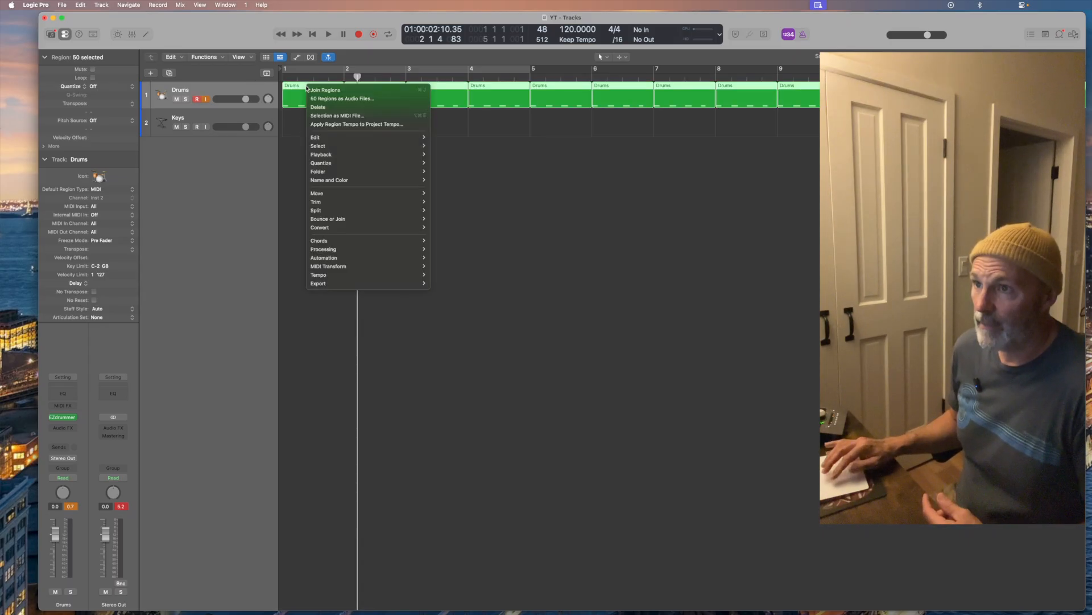
mouse_move(356, 223)
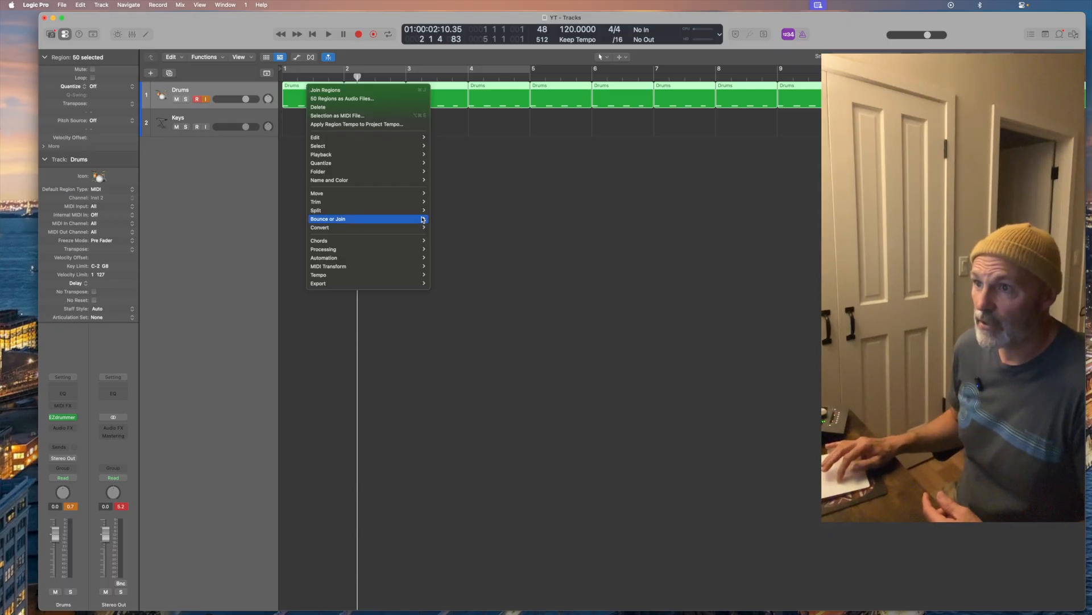
left_click(439, 228)
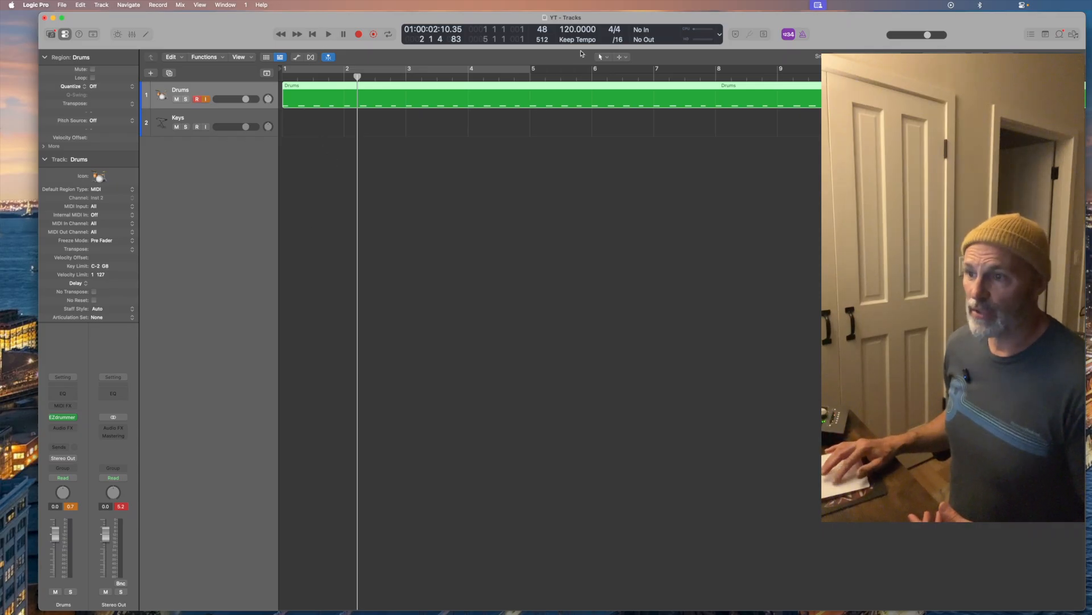
Step: Open the joined Drums region in the Piano Roll editor and look through its kick notes
double_click(309, 100)
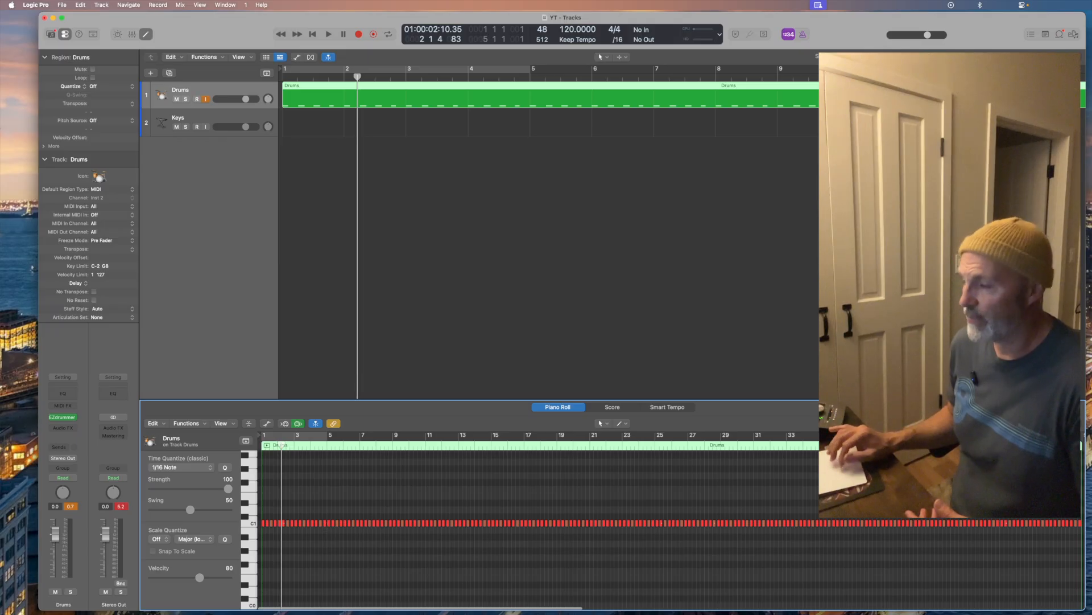
scroll(529, 524, "right", 10)
scroll(530, 524, "right", 1)
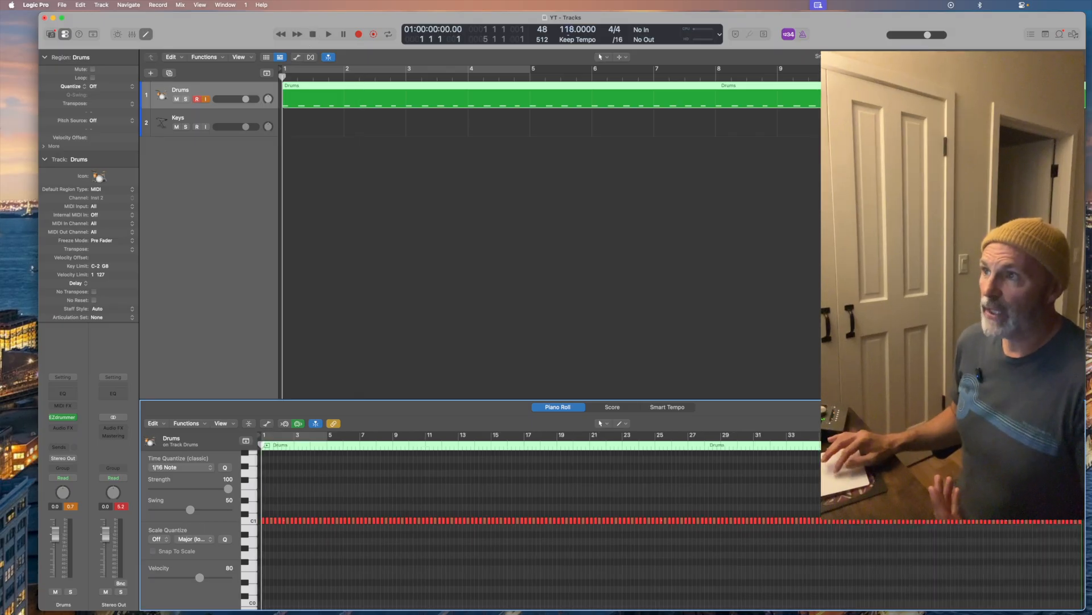
Step: Set the project tempo to 103 BPM
left_click_drag(567, 35, 566, 33)
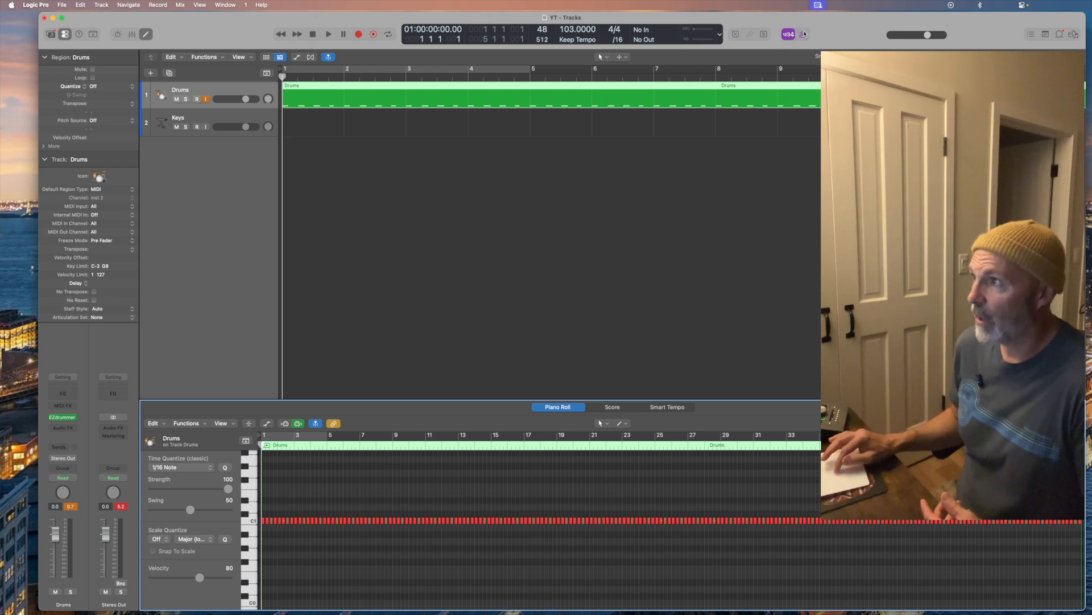
Step: Play back the joined Drums region and look through its available quantize note values
left_click(329, 36)
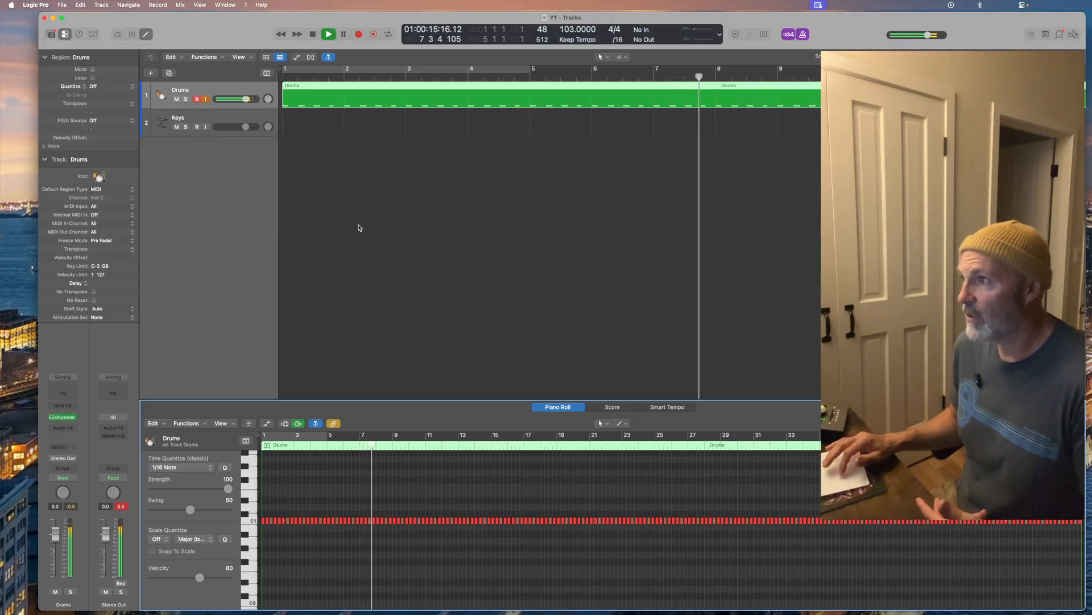
left_click(313, 36)
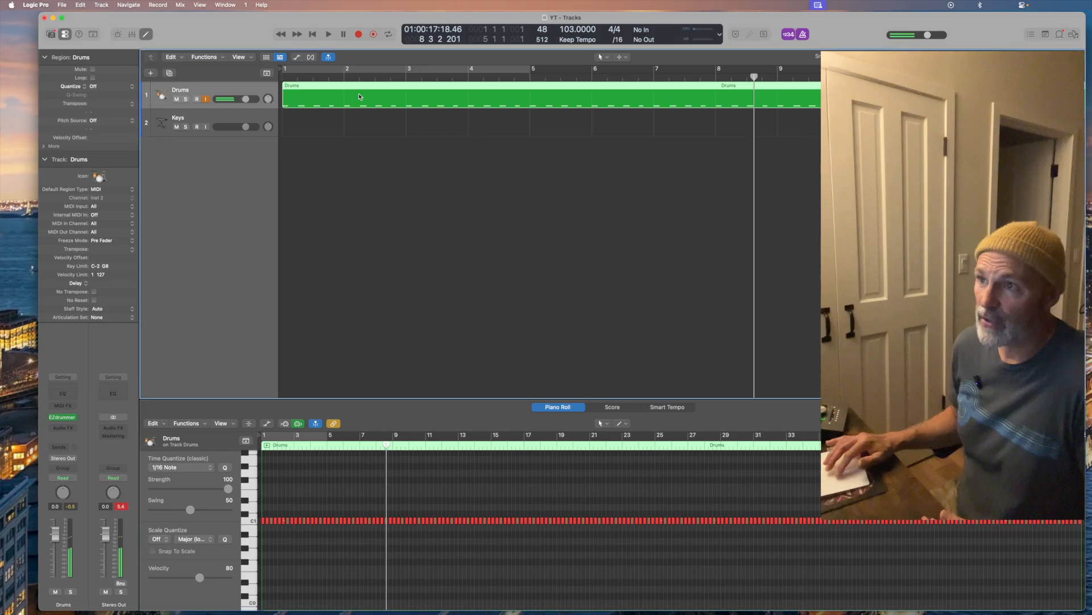
right_click(393, 96)
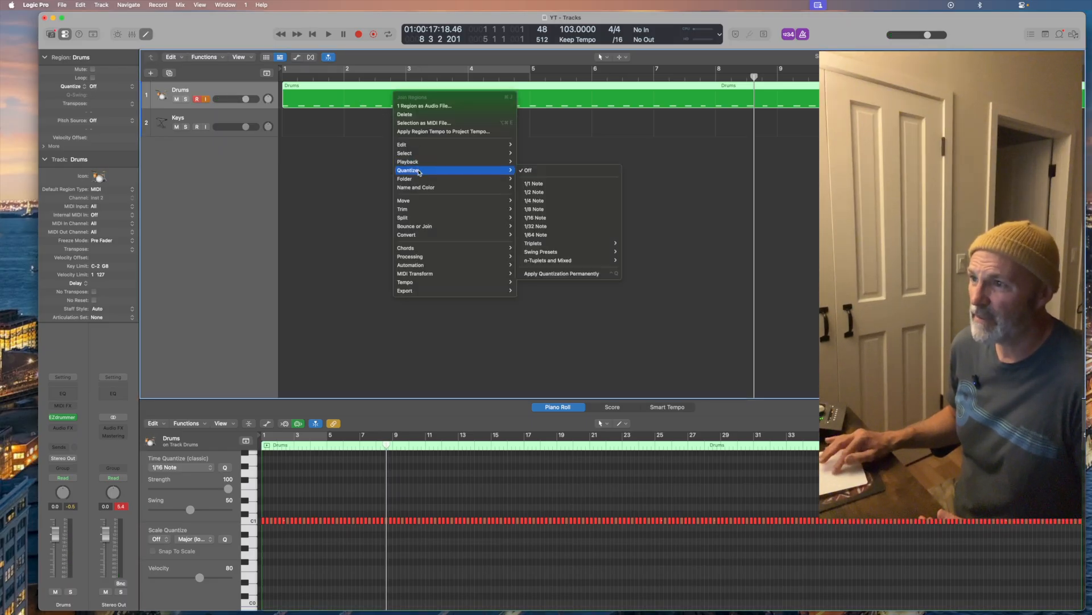
mouse_move(510, 171)
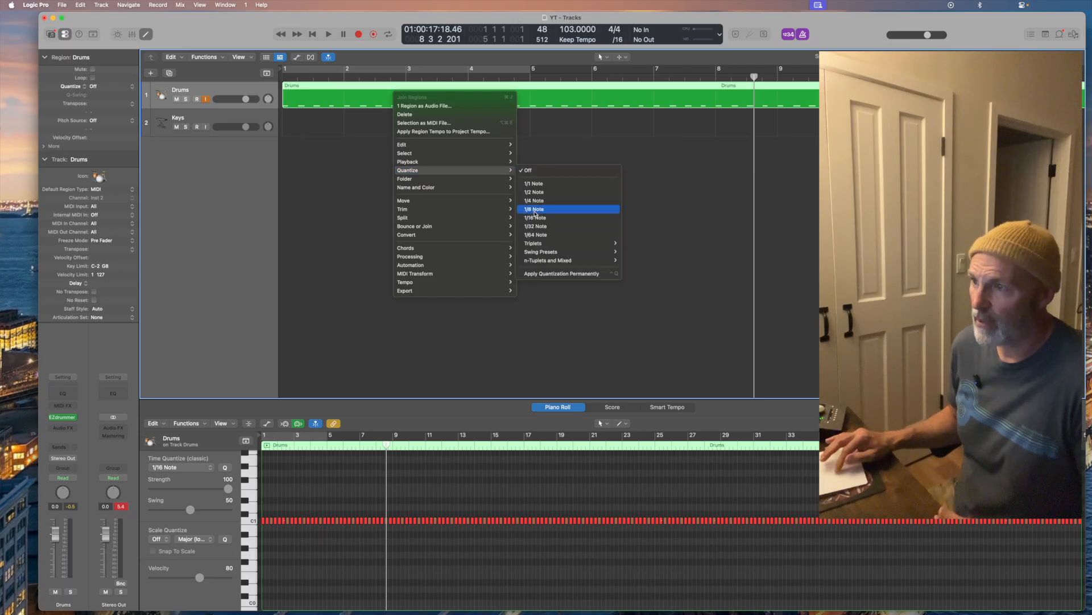
left_click(707, 207)
left_click(434, 209)
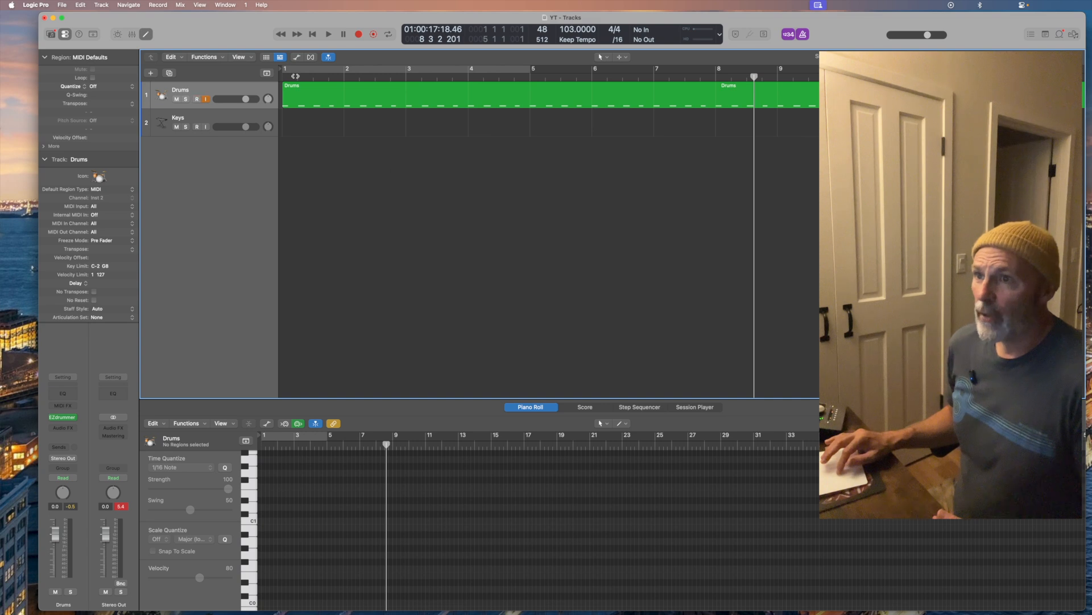
Step: Turn off the metronome and raise the Drums track volume to 0.7 dB during playback, returning to the start
key("space")
left_click(801, 35)
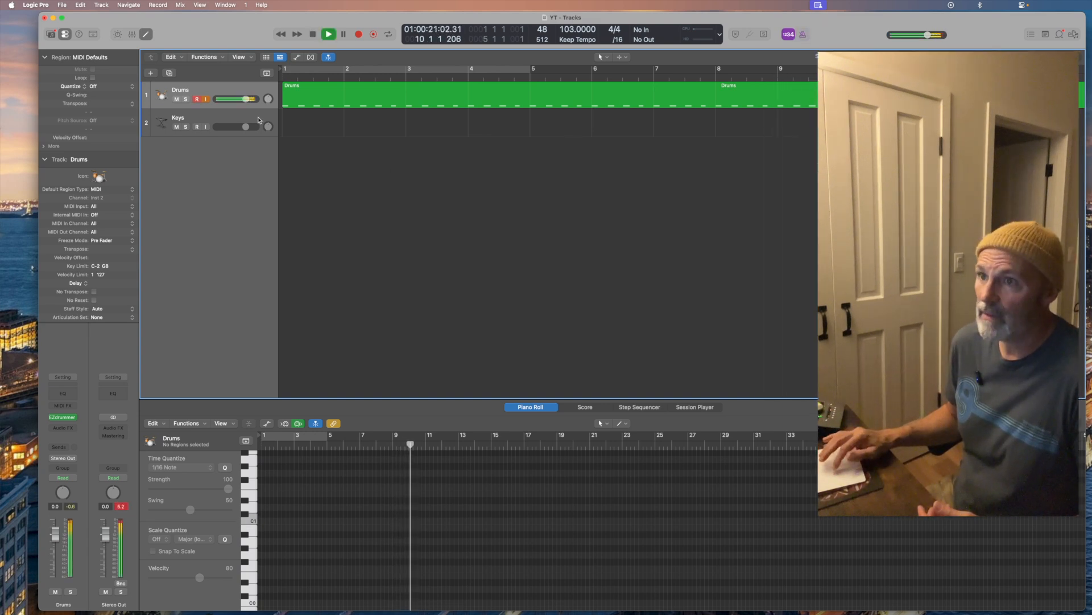
left_click_drag(246, 100, 249, 102)
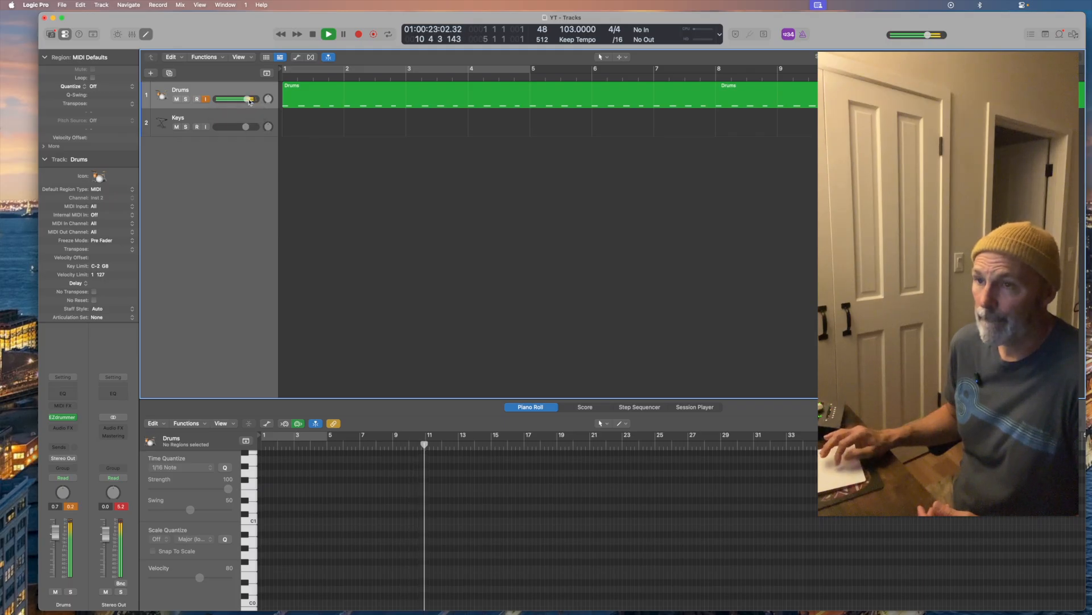
left_click(313, 34)
left_click(313, 34)
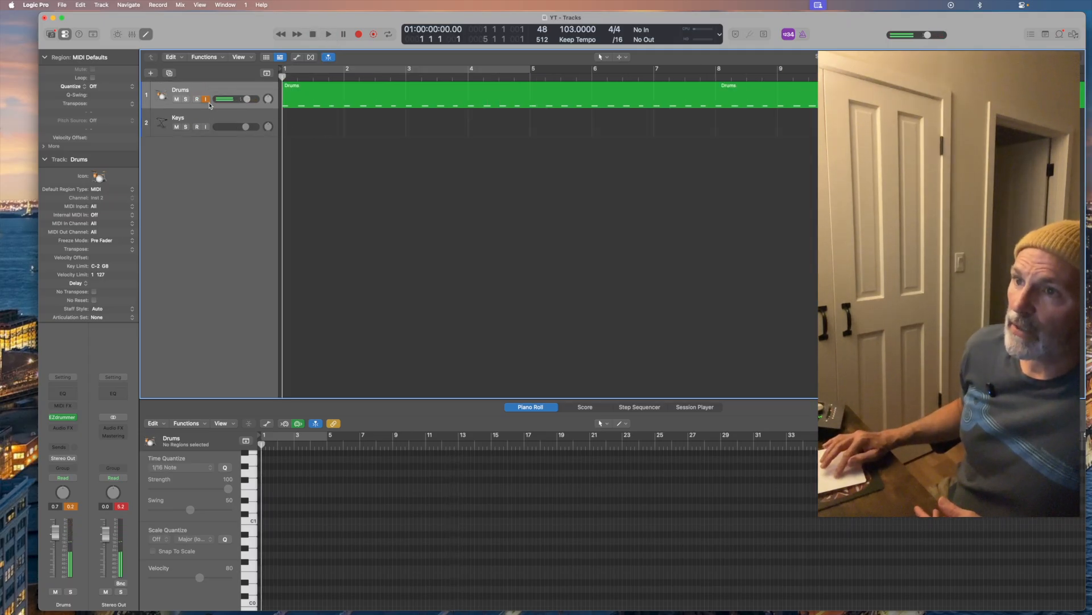
Step: Select the Keys track, close the circle of fifths image and record a keyboard part over the drums
key("Down")
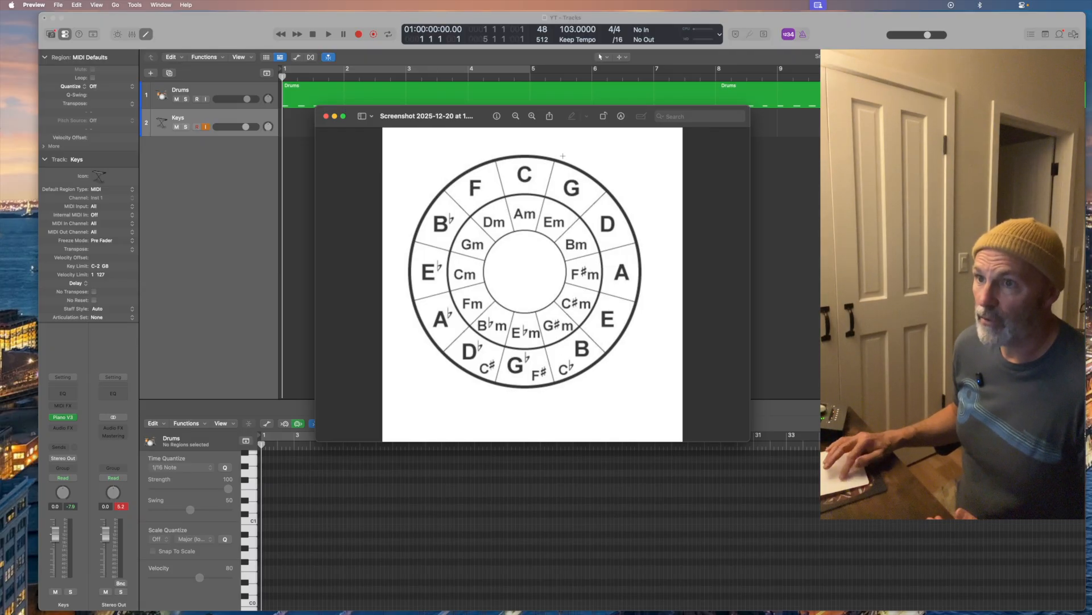
left_click(326, 116)
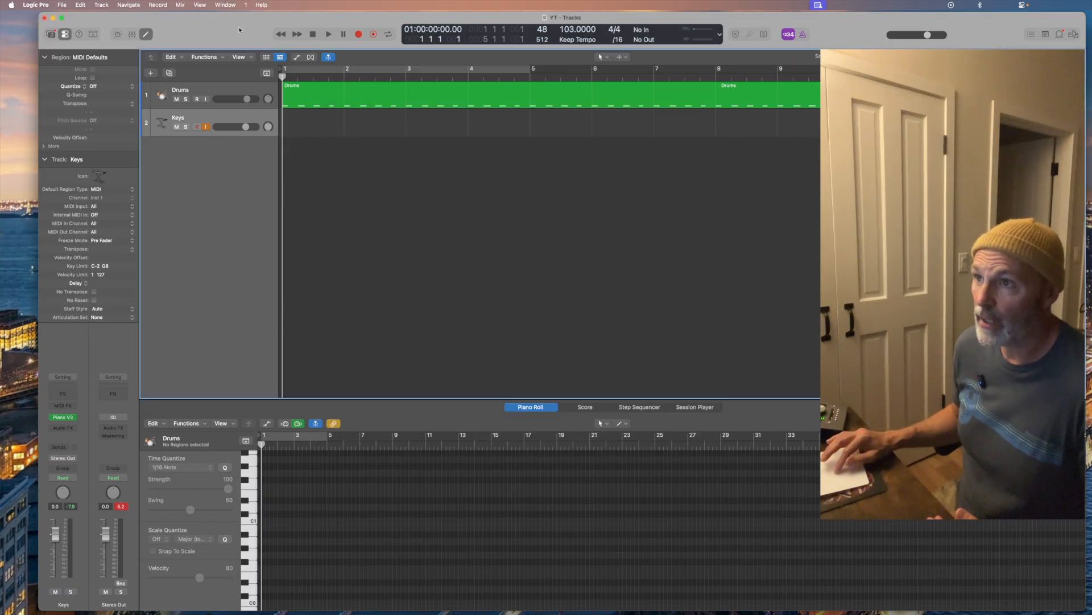
left_click(358, 35)
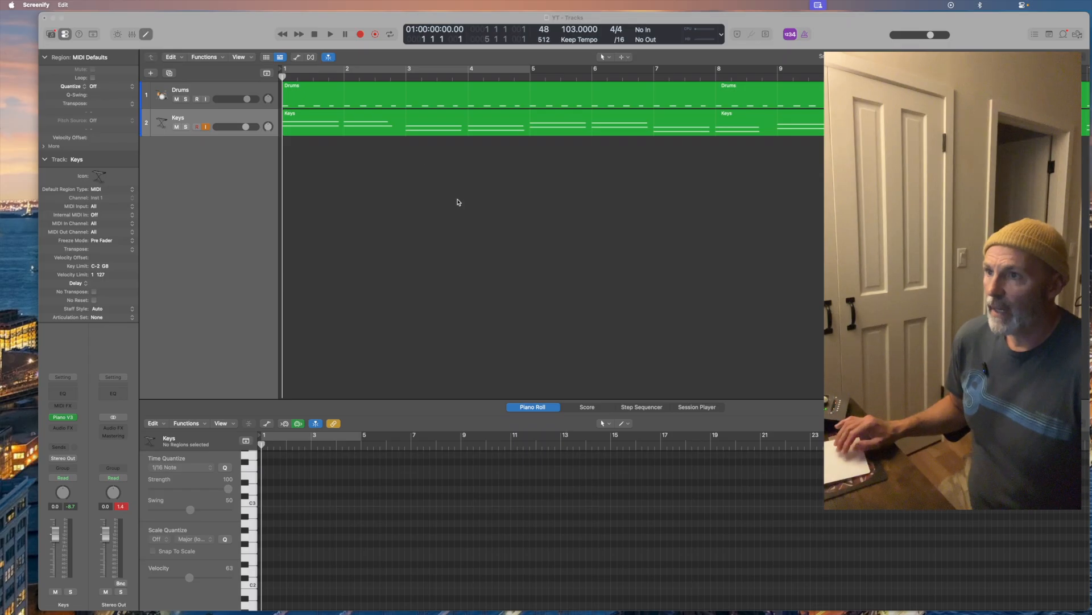
Step: Look over the recorded Keys region and play it back with the drums from the beginning
scroll(458, 202, "right", 3)
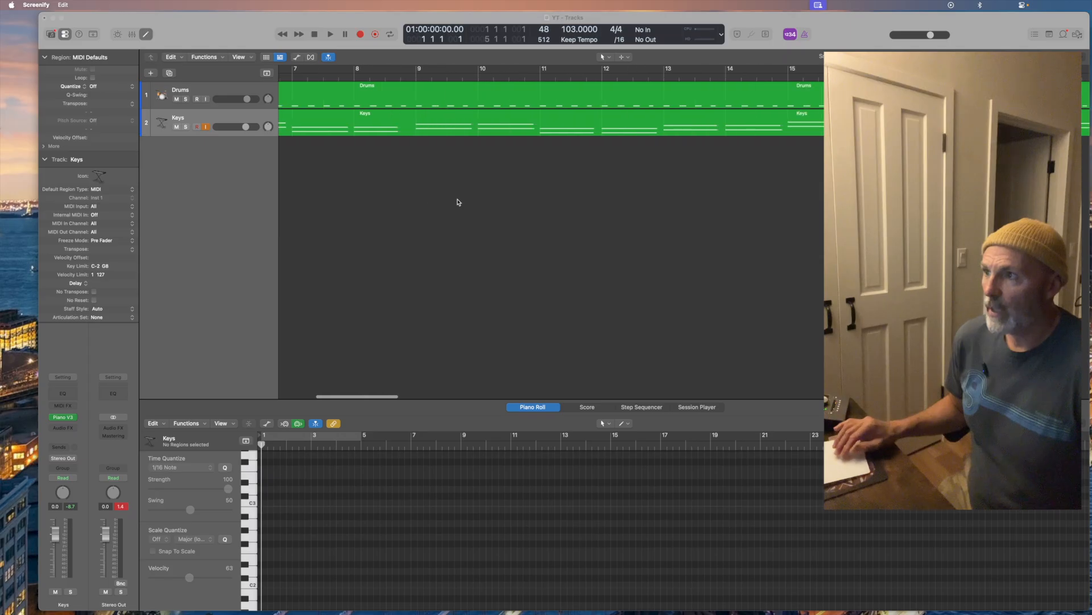
scroll(459, 202, "left", 3)
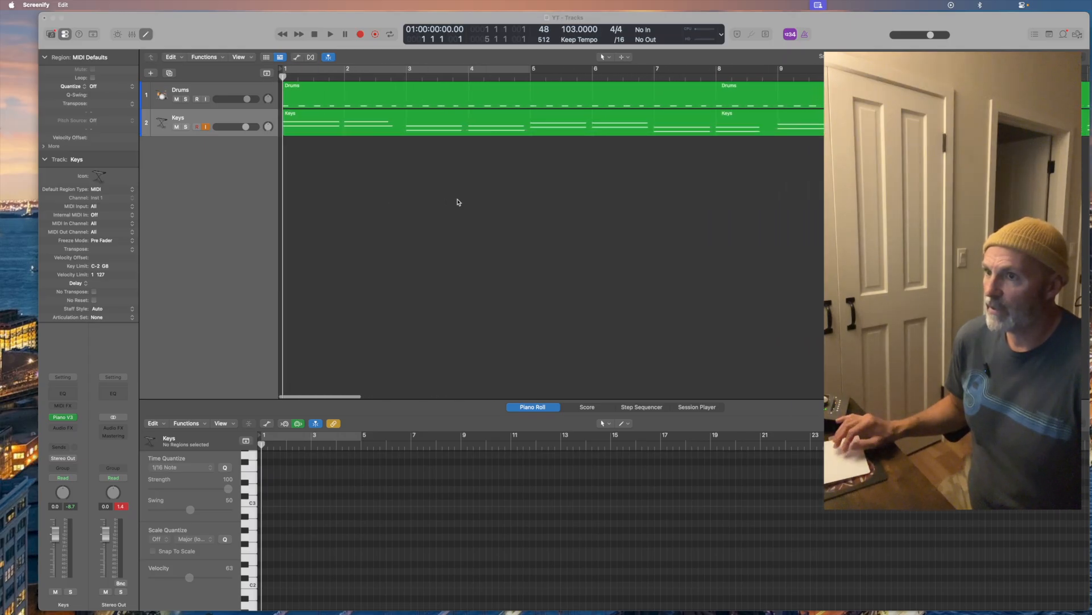
left_click(317, 35)
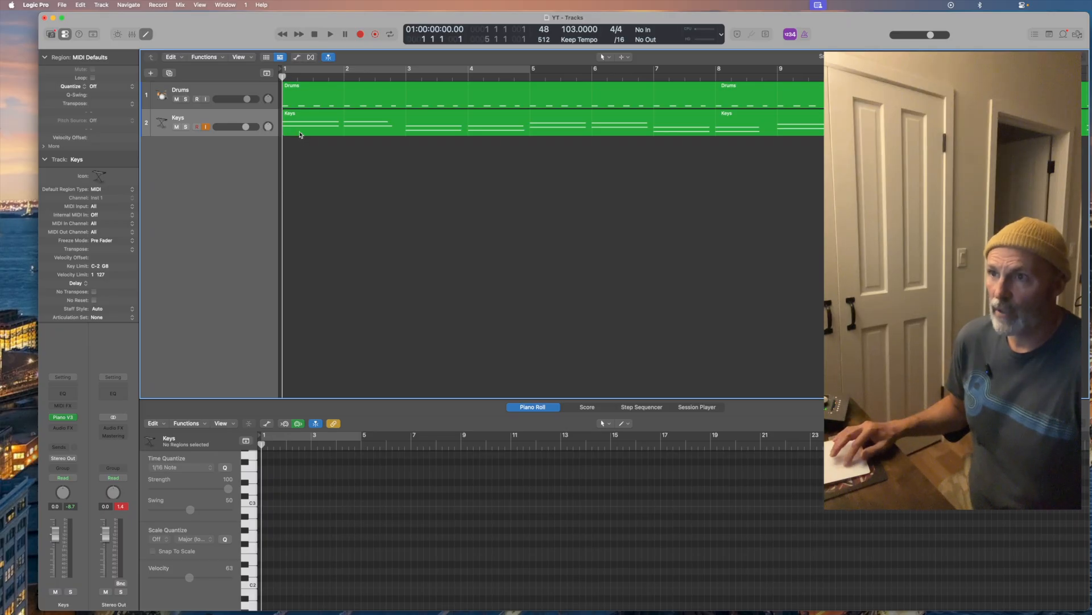
scroll(552, 227, "left", 2)
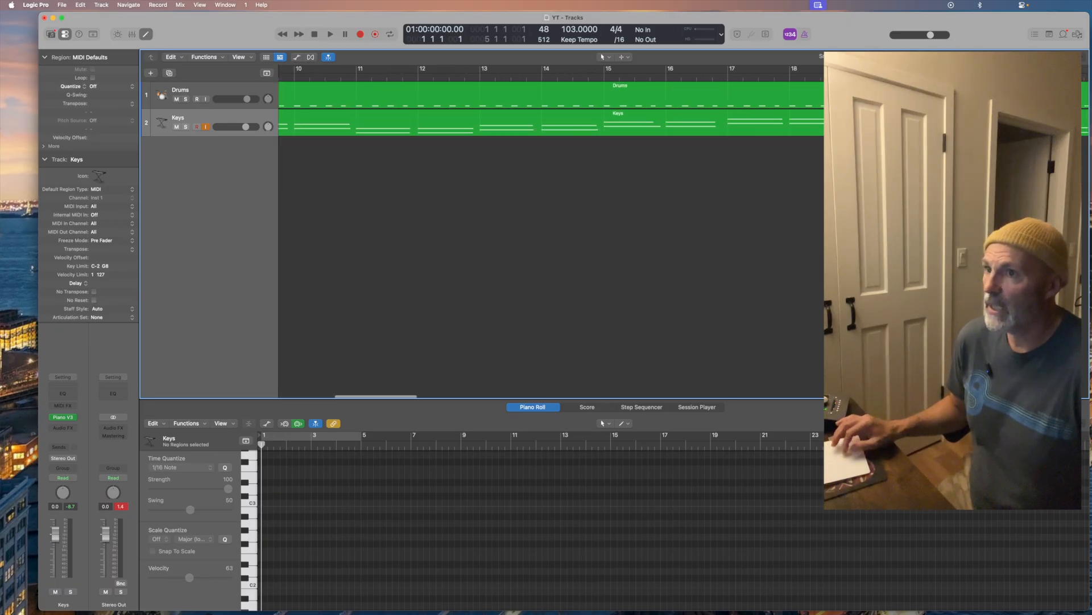
left_click(331, 35)
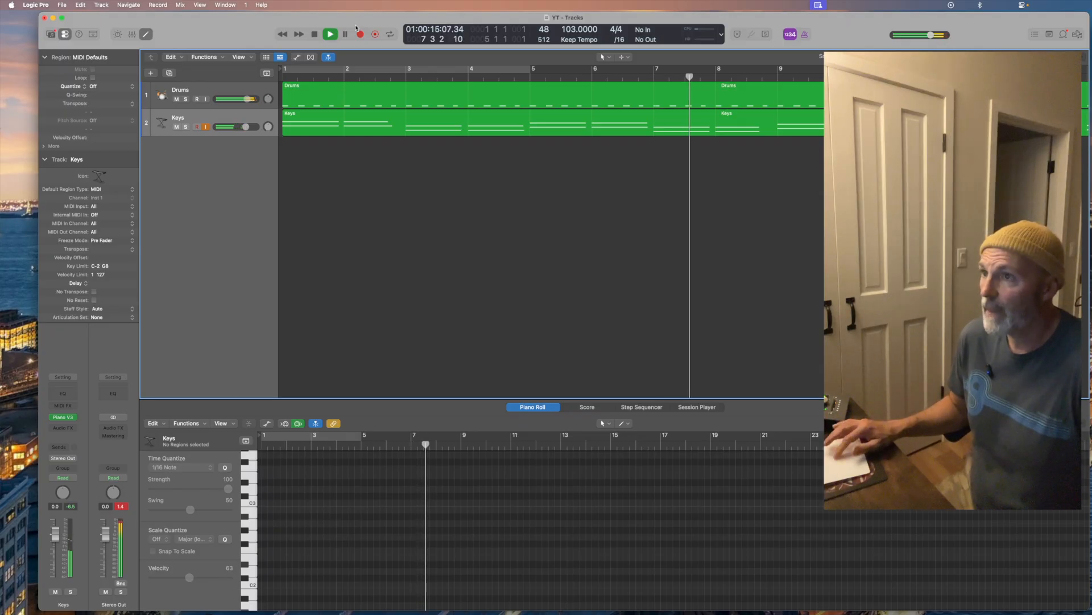
left_click(315, 35)
left_click(315, 35)
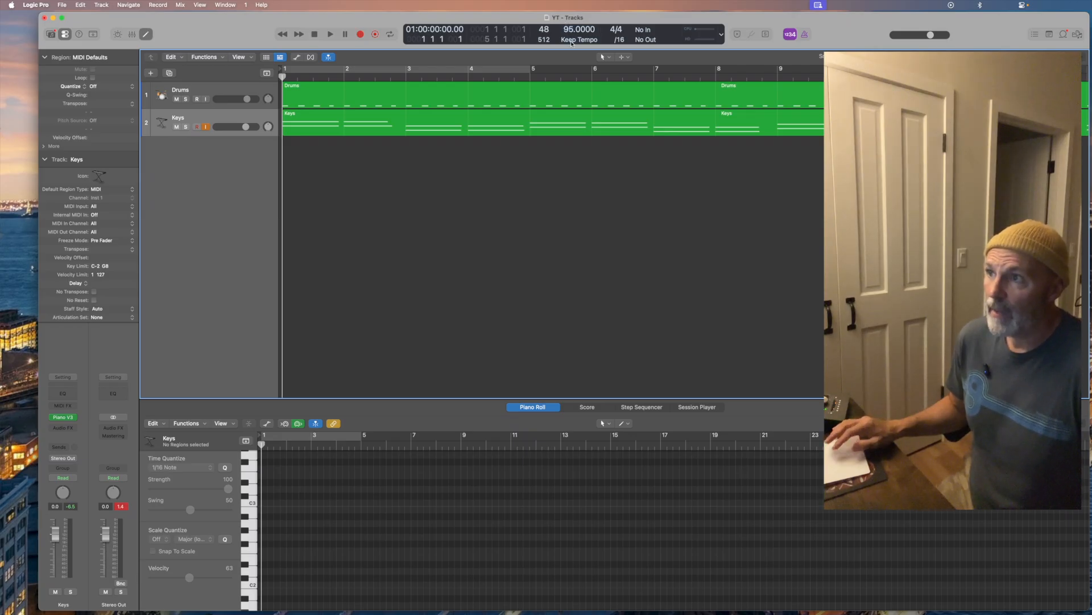
Step: Try a slower project tempo of 95 BPM by playing back the Drums and Keys tracks
left_click(331, 35)
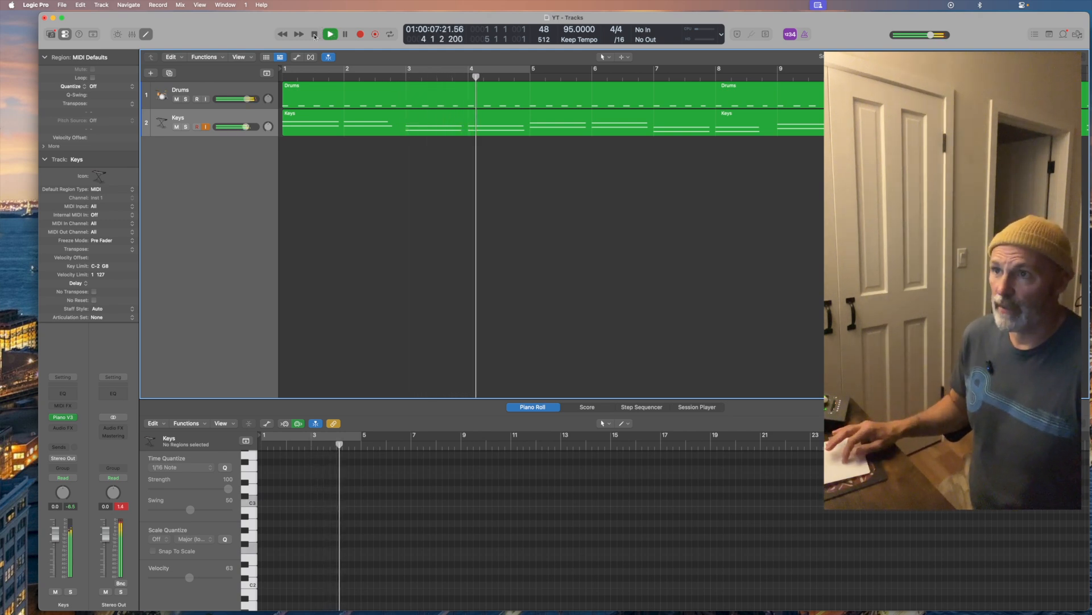
left_click(316, 35)
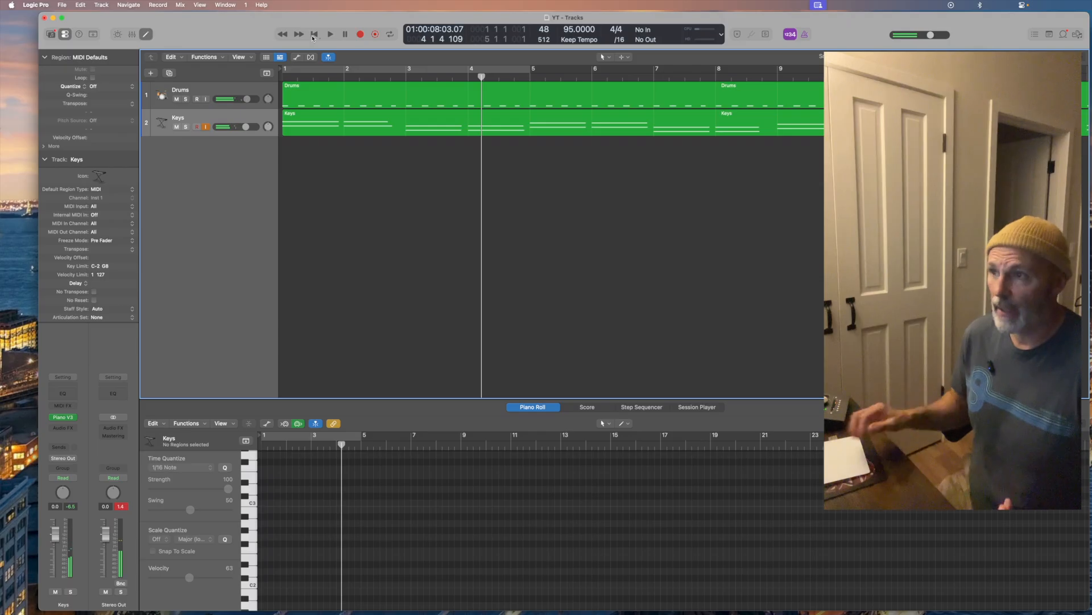
left_click(330, 36)
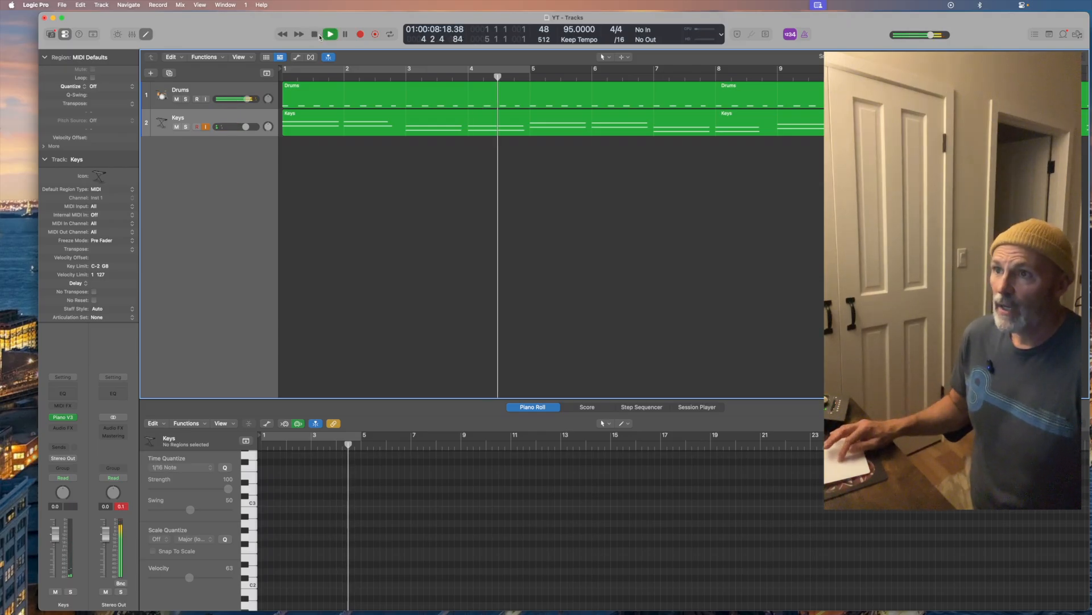
left_click(316, 35)
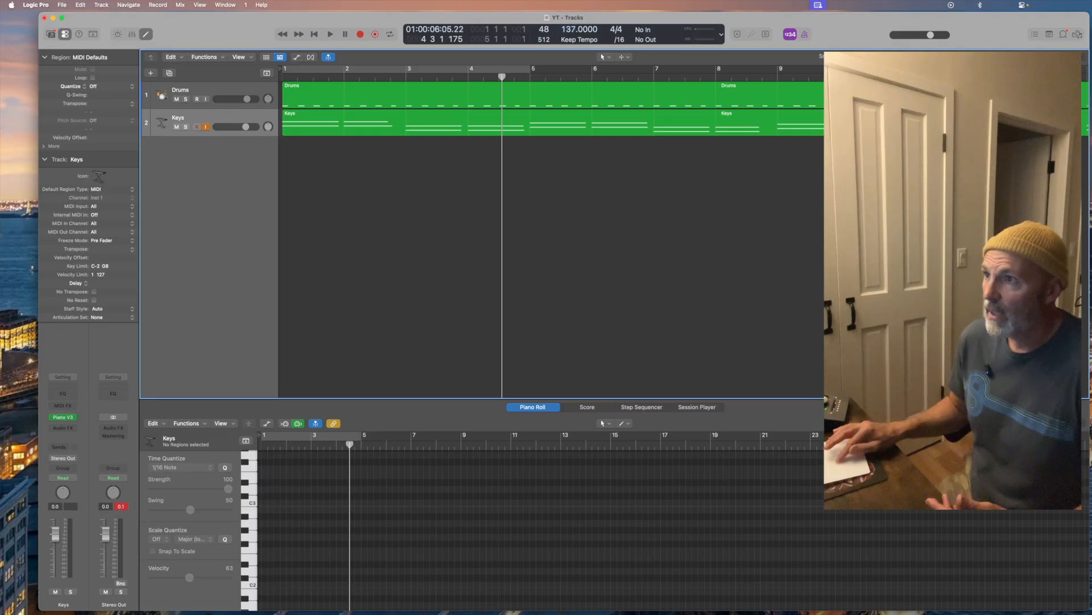
Step: Audition the tracks at 145 BPM, set the project tempo to 120 BPM and return to the start
key("Return")
left_click(331, 34)
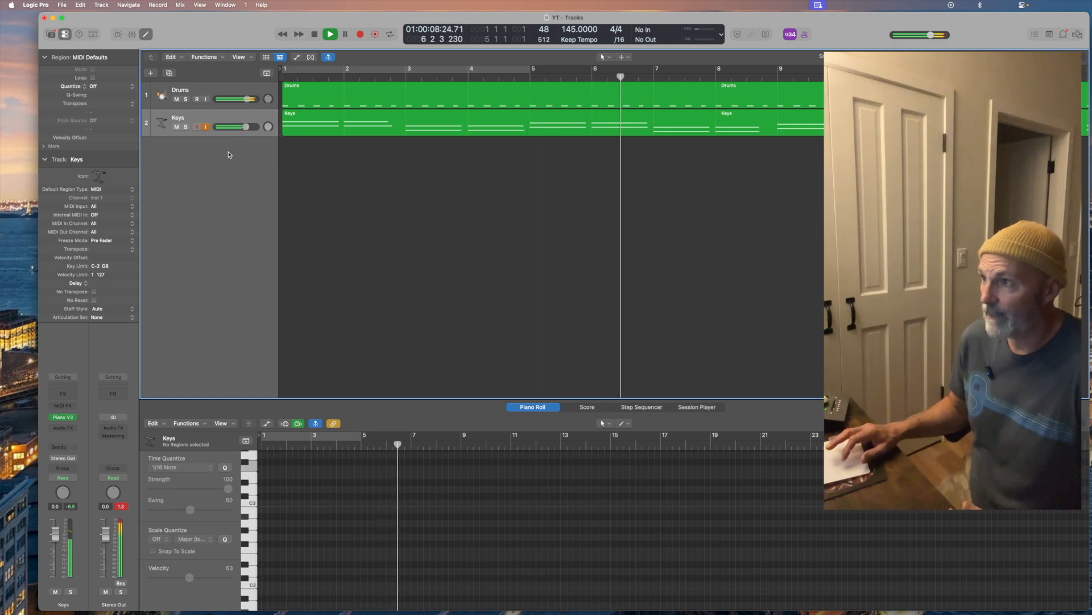
left_click(315, 35)
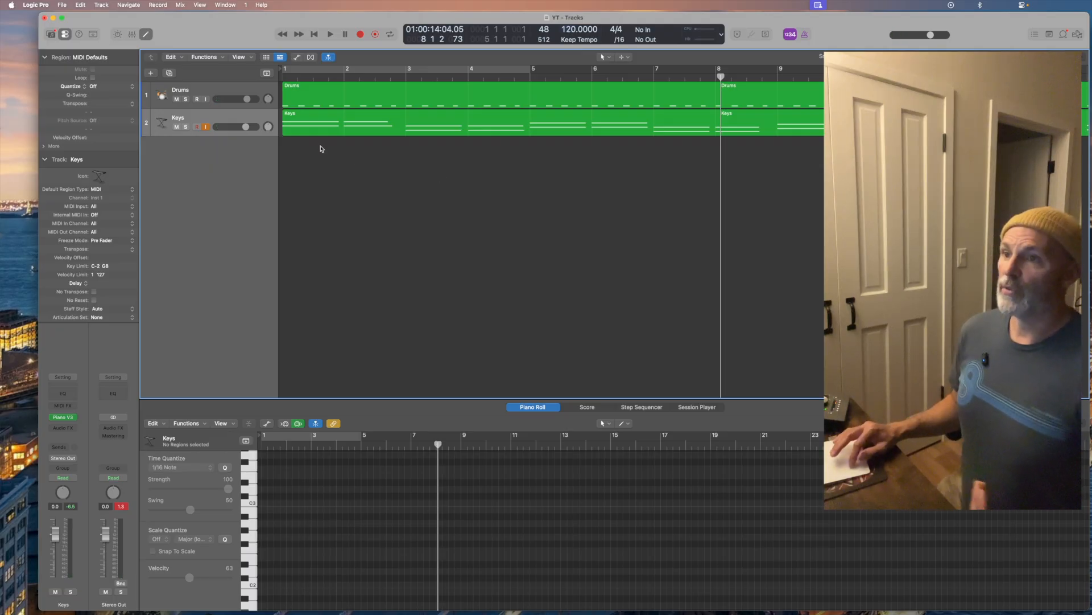
left_click(314, 35)
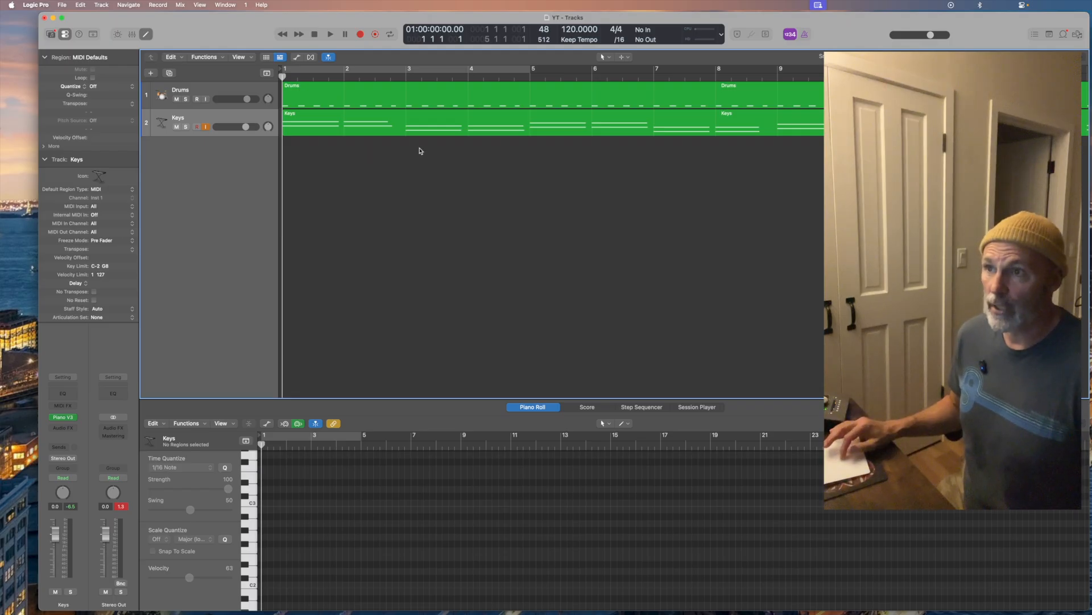
Step: Split both the Drums and Keys regions at bar 2 and bar 3
left_click_drag(345, 176, 346, 85)
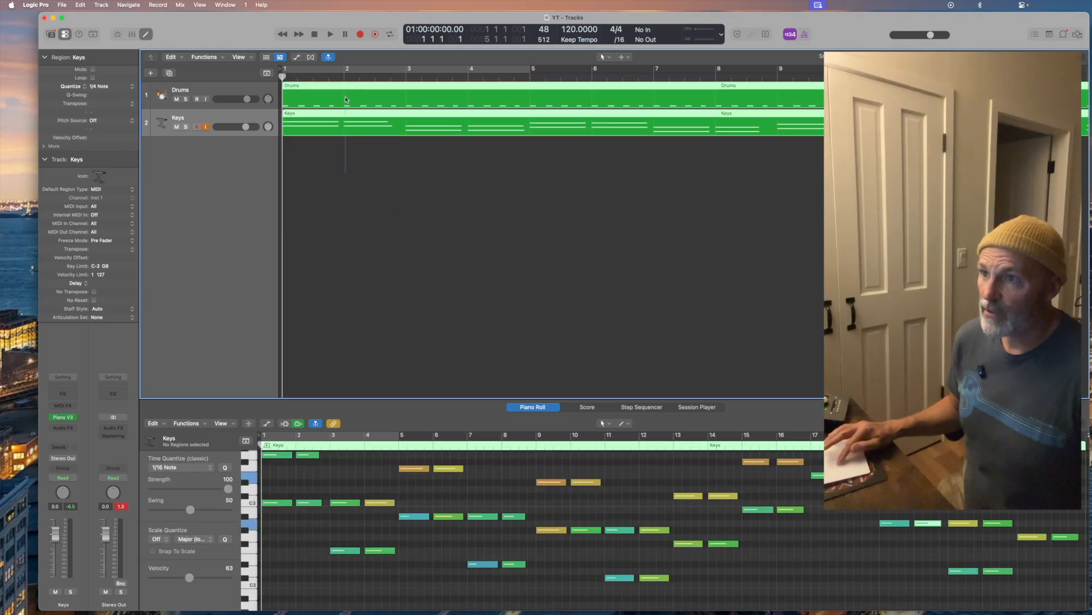
left_click(344, 78)
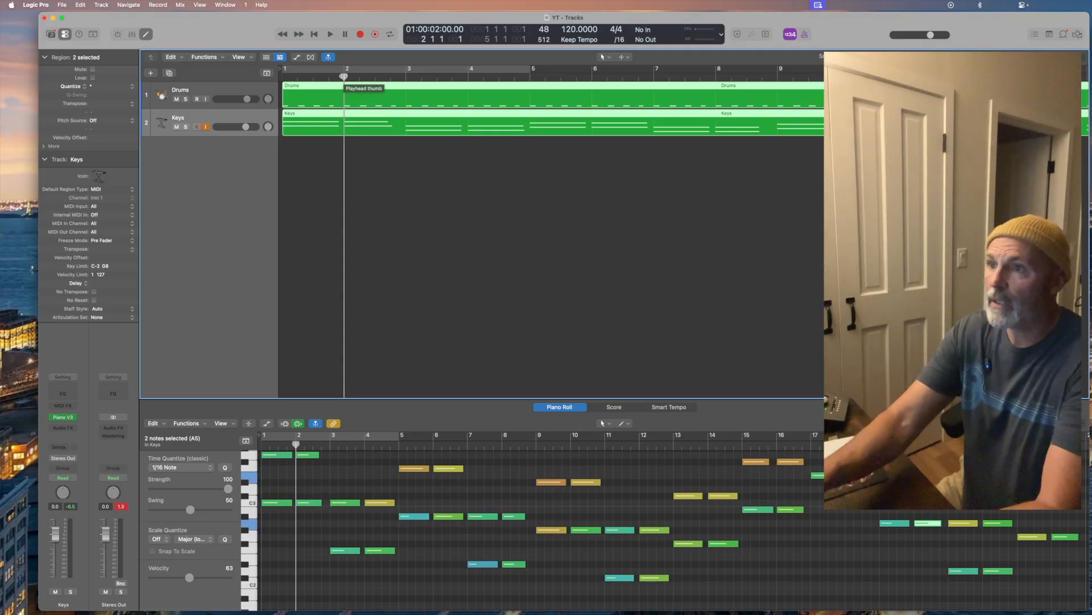
key("super+t")
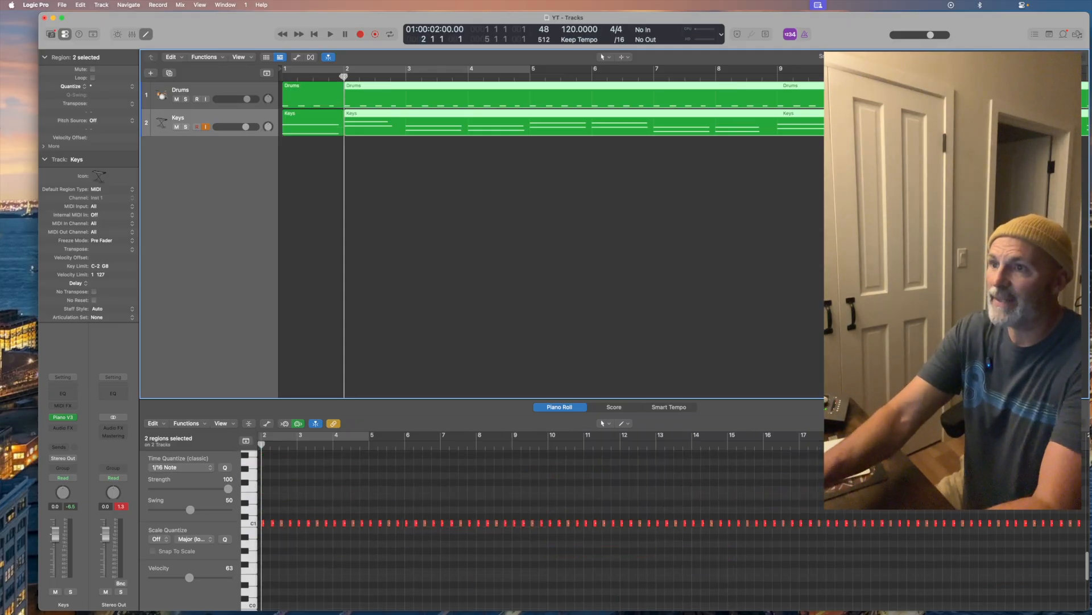
left_click(405, 77)
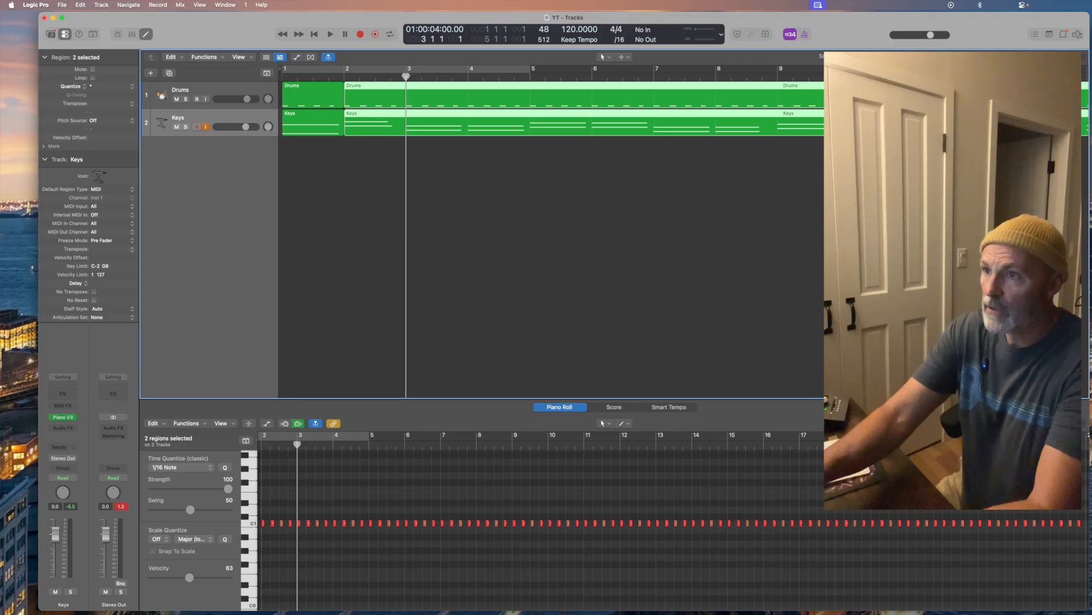
key("super+t")
left_click(390, 190)
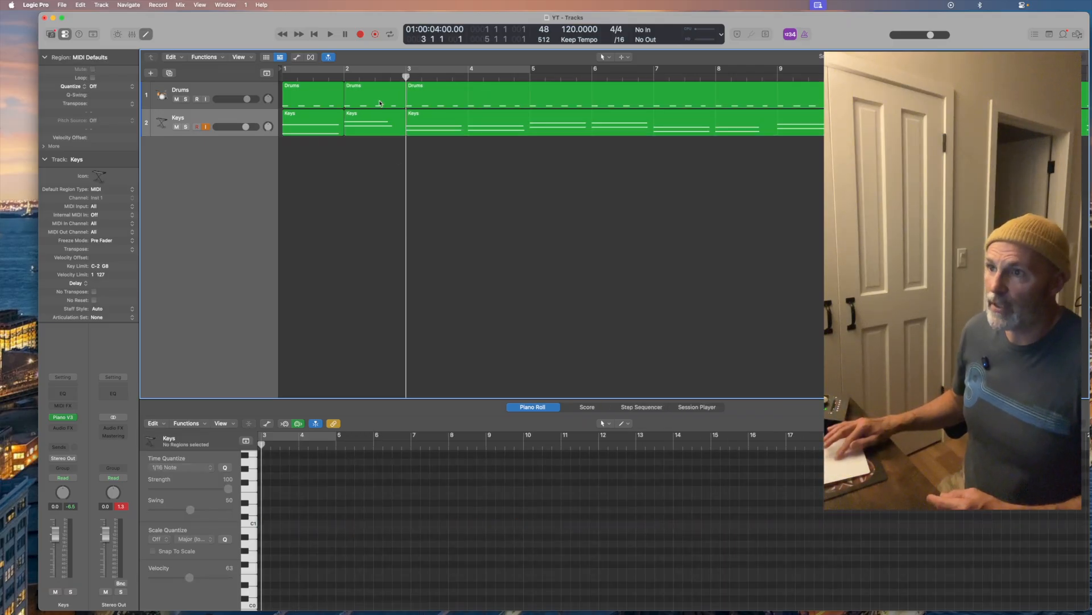
Step: Delete the bar 2 slices of Drums and Keys, move the remaining regions back to bar 2, and play the result
left_click_drag(373, 154, 372, 100)
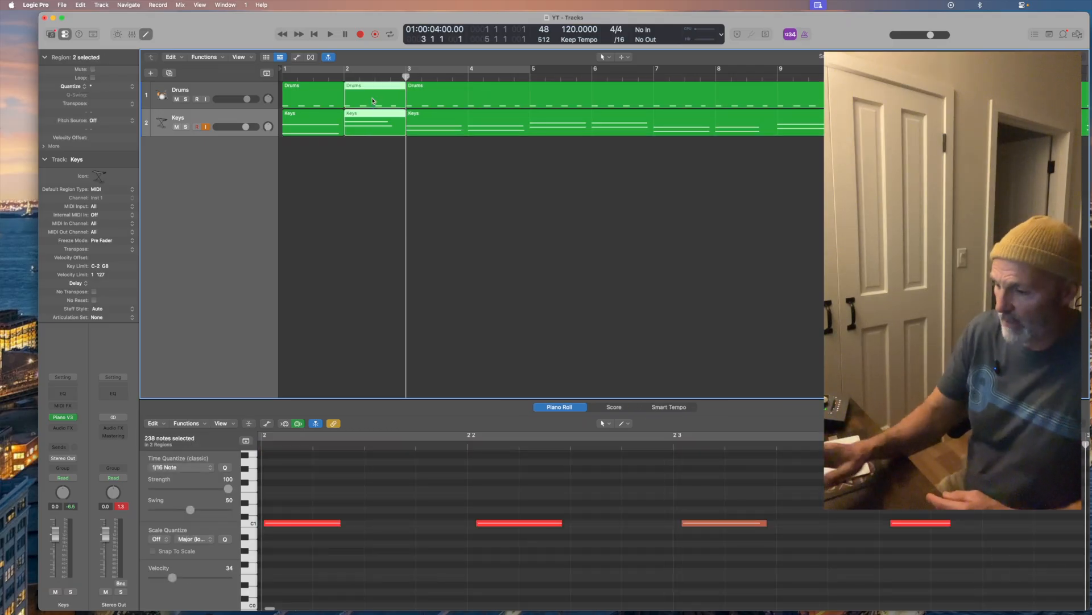
key("Delete")
left_click_drag(482, 173, 364, 104)
left_click(314, 34)
left_click(330, 34)
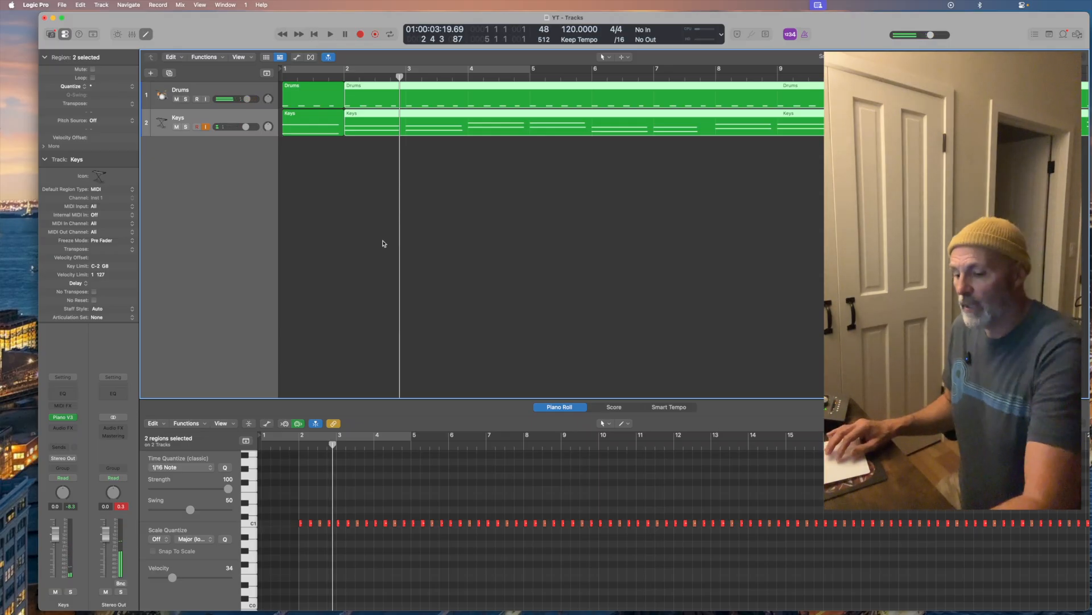
Step: Undo the region move, deletion and splits on Drums and Keys, and return the playhead to the start
key("super+t")
key("super+z")
key("super+z")
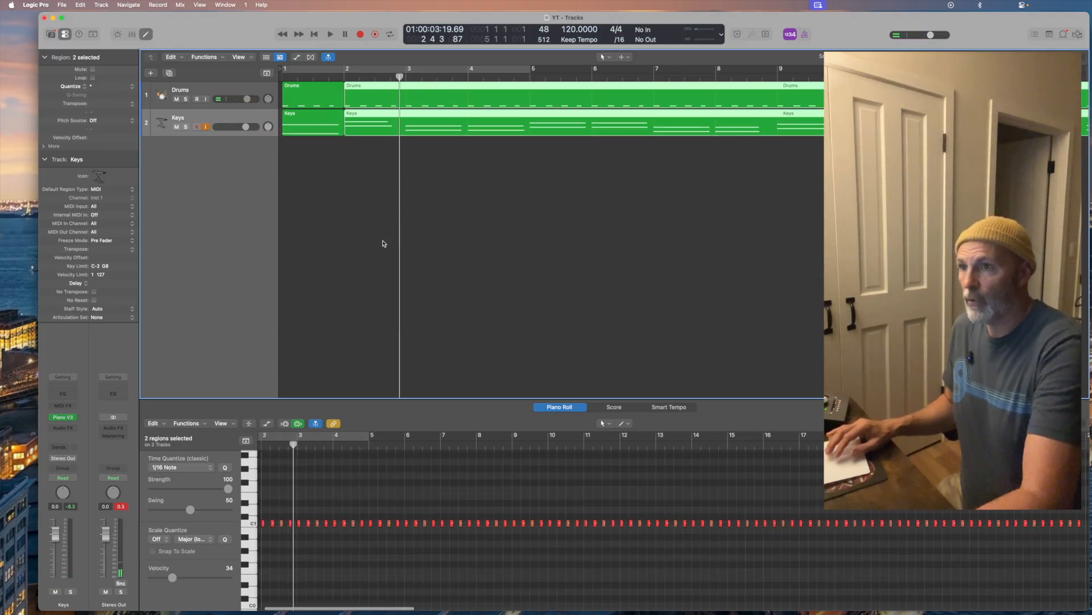
left_click(462, 204)
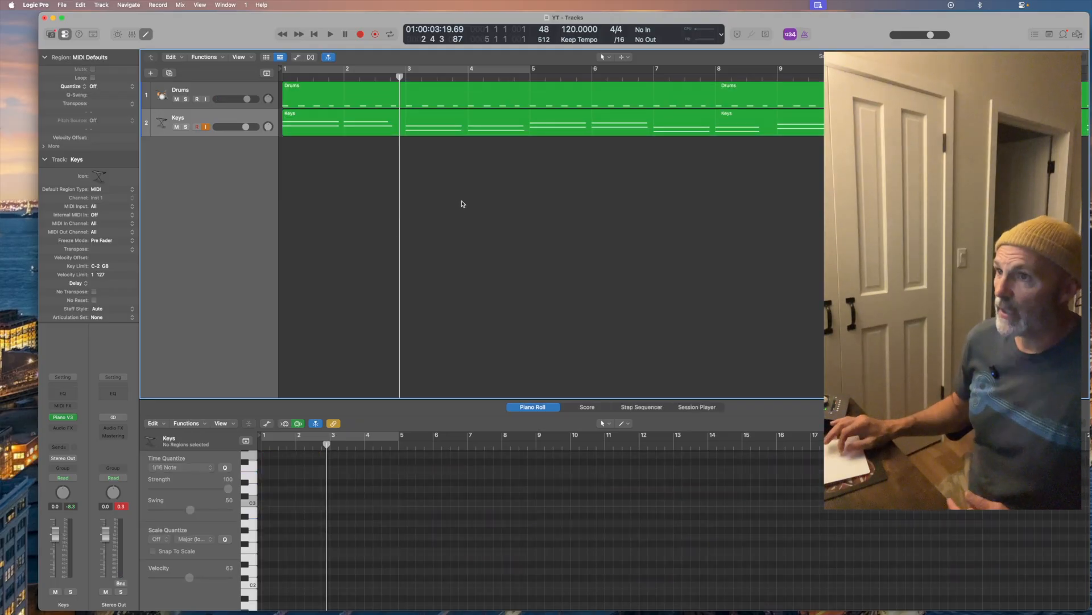
left_click(314, 34)
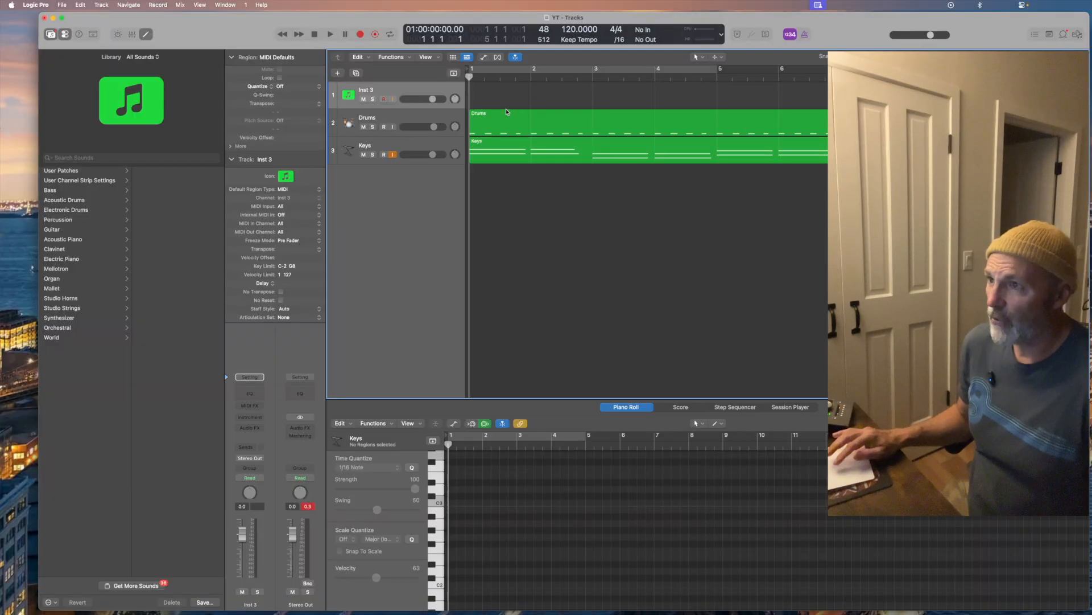
Step: Create an empty MIDI region at bar 1 on the Inst 3 track and rename it C
right_click(489, 98)
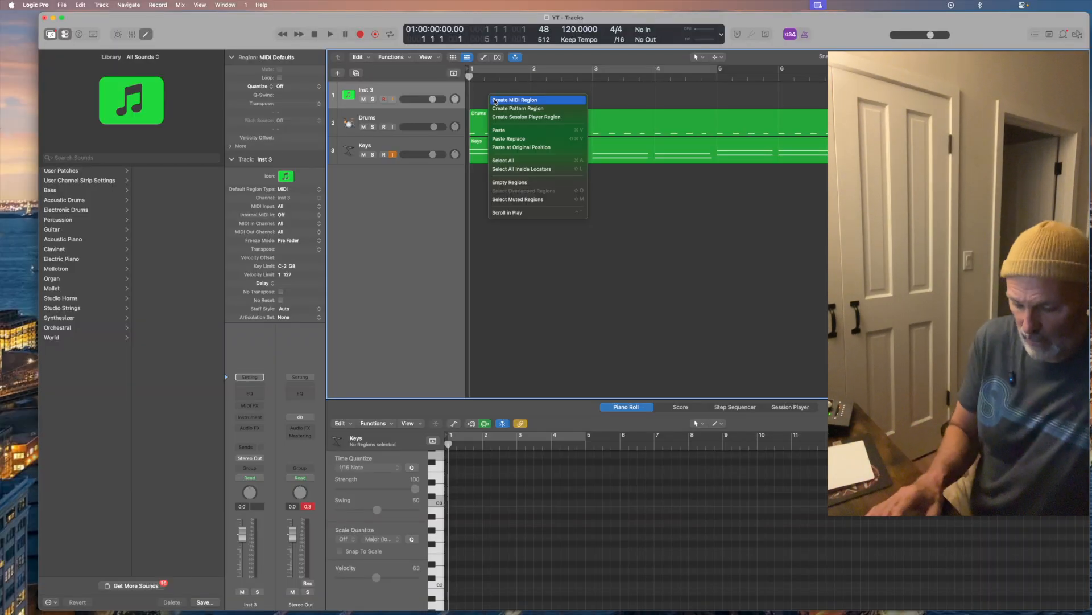
left_click(493, 100)
right_click(495, 102)
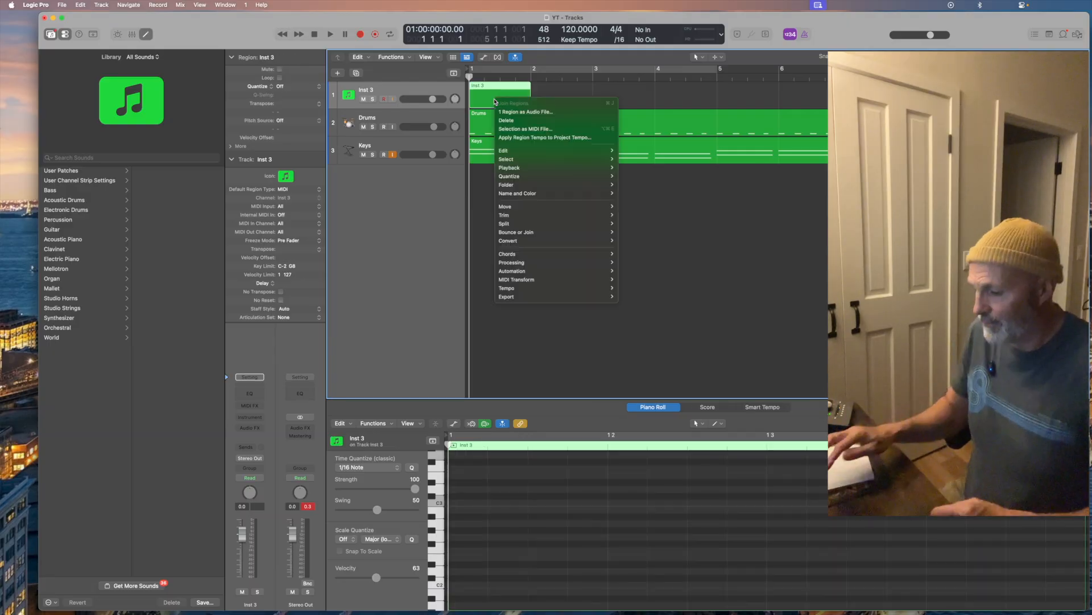
mouse_move(549, 185)
left_click(629, 185)
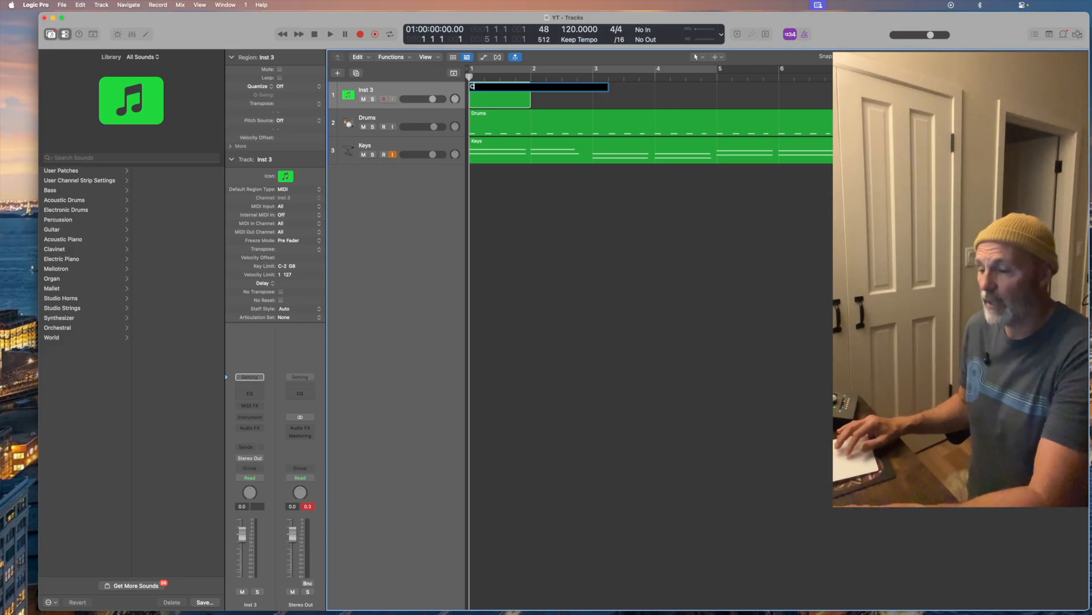
key("Return")
Step: Color the C region magenta and extend its end to bar 3
right_click(499, 90)
mouse_move(540, 180)
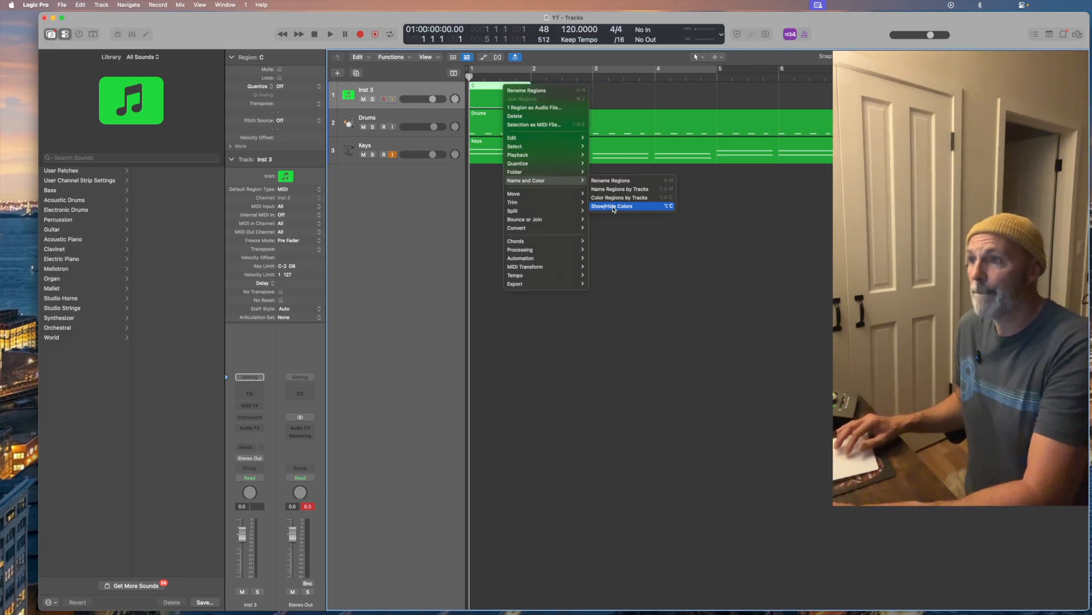
left_click(613, 207)
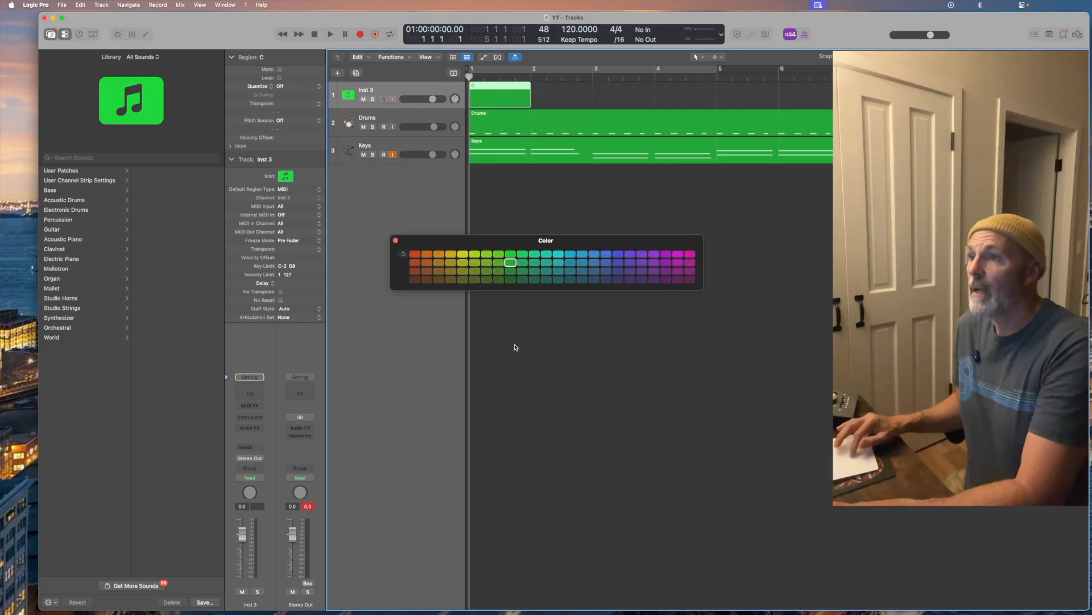
left_click(689, 254)
left_click_drag(531, 101, 591, 101)
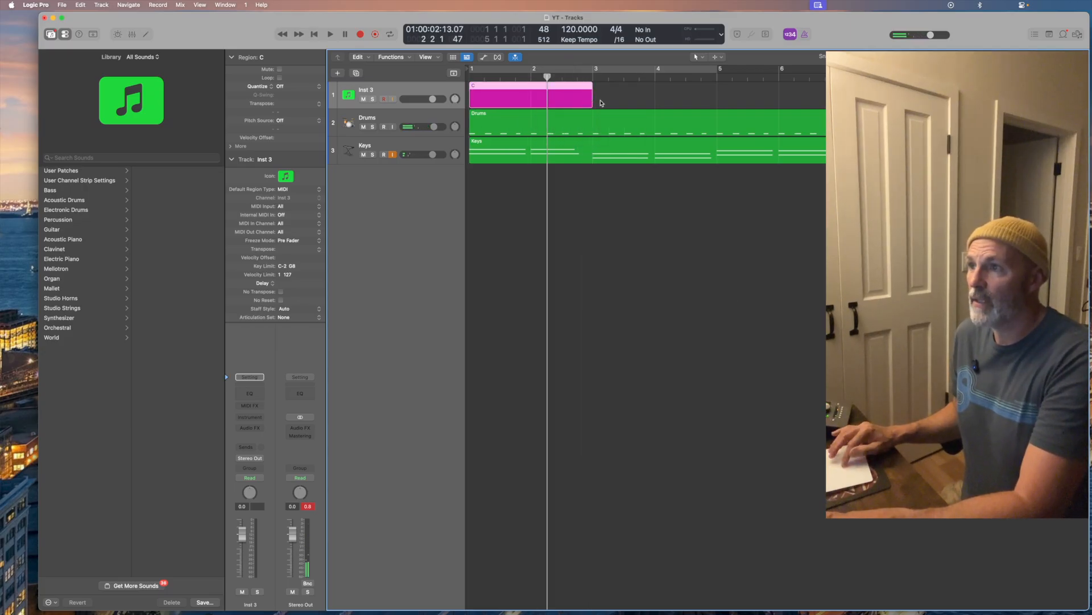
Step: Create another empty MIDI region at bar 3 on the Inst 3 track and rename it F
right_click(619, 96)
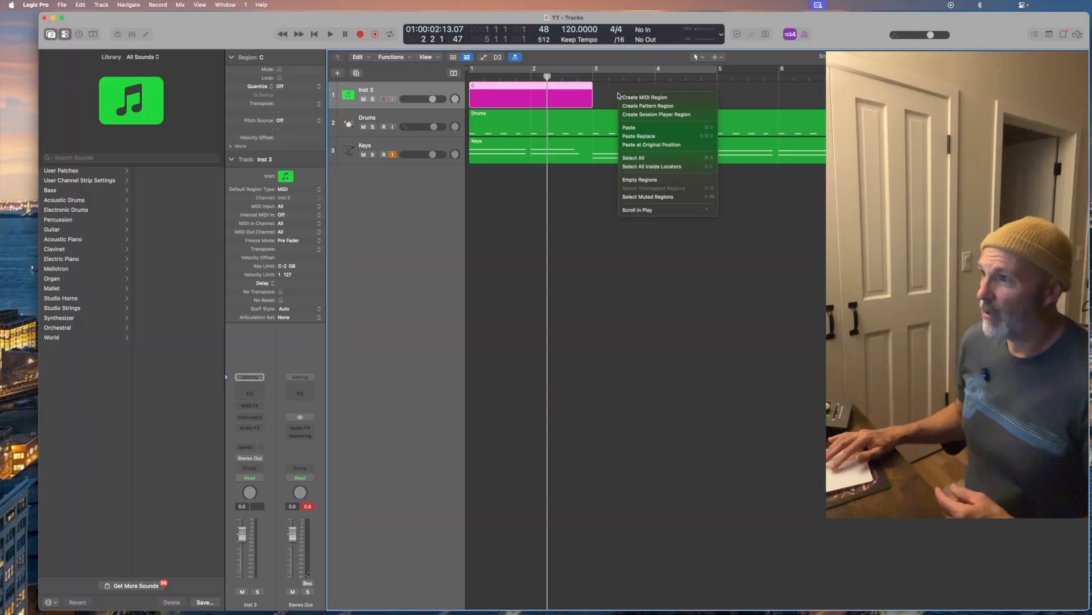
left_click(626, 97)
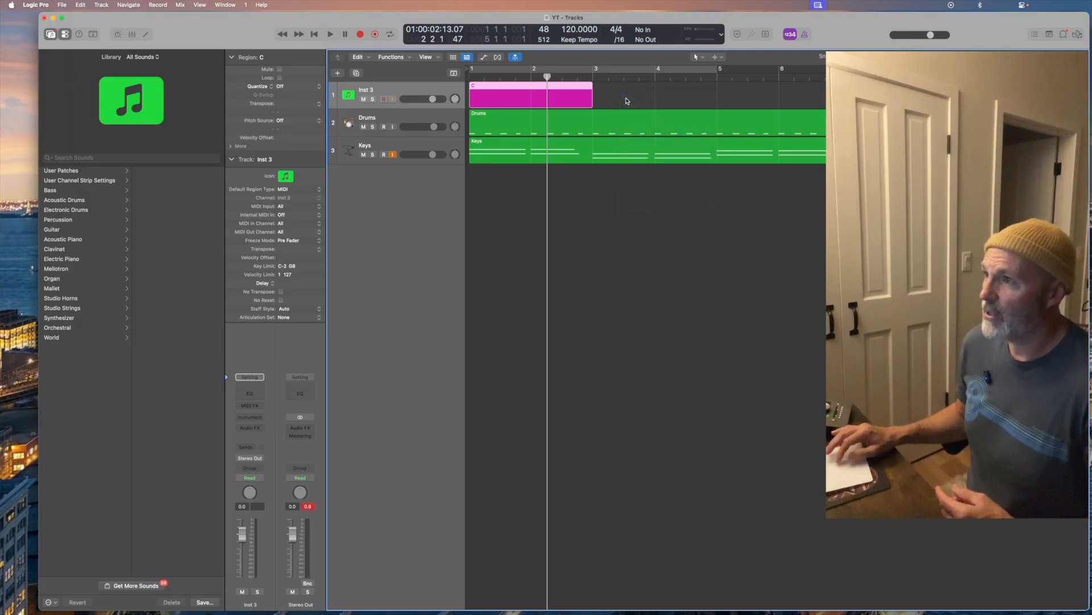
right_click(604, 92)
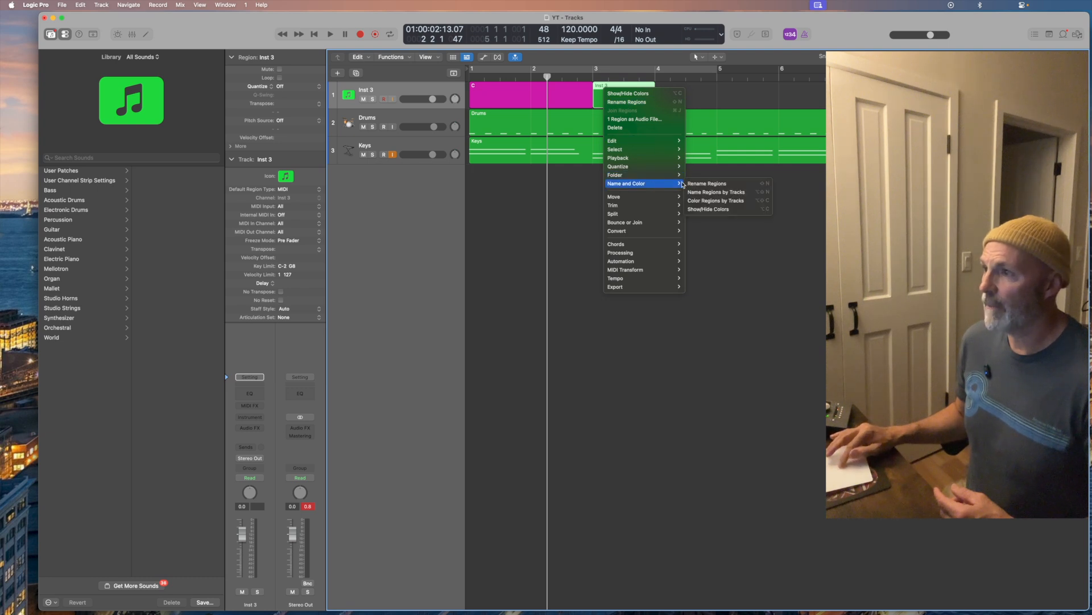
left_click(707, 183)
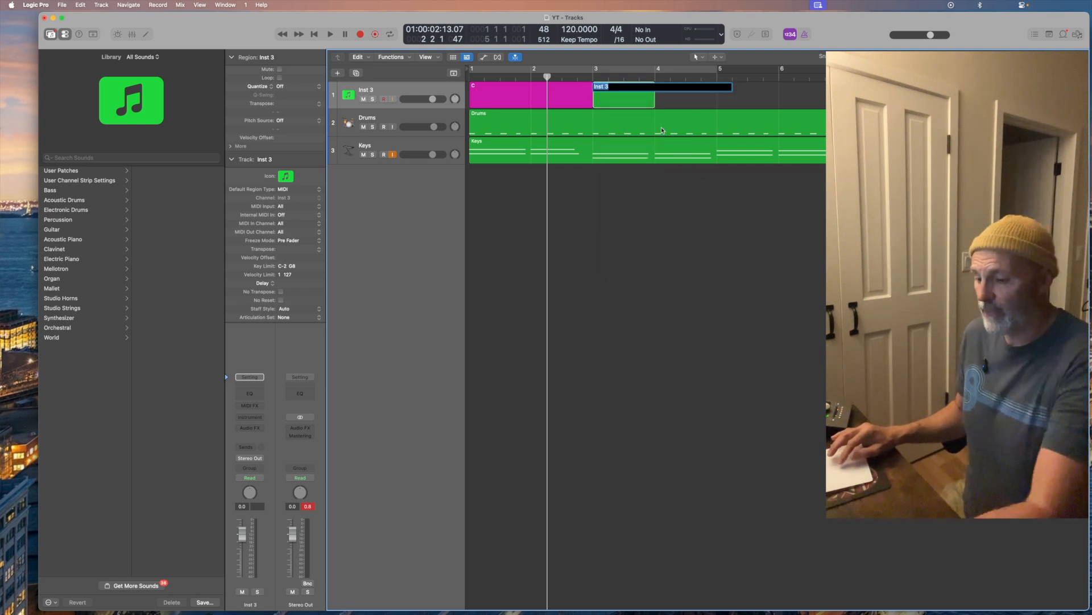
type("F")
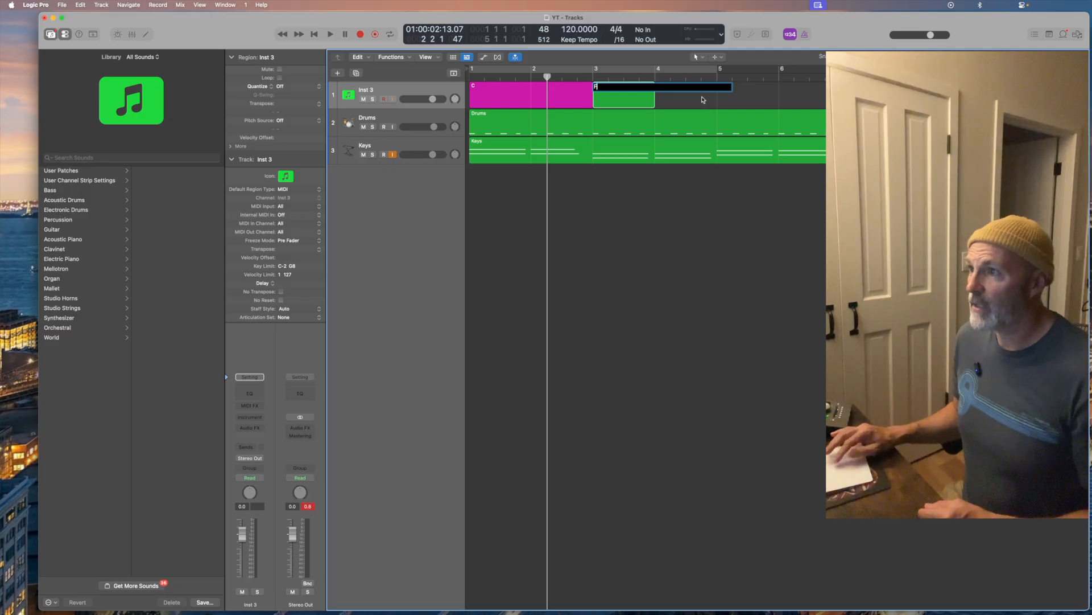
key("Return")
Step: Extend the F region to bar 5 and color it blue to contrast with the C region
right_click(652, 104)
mouse_move(703, 199)
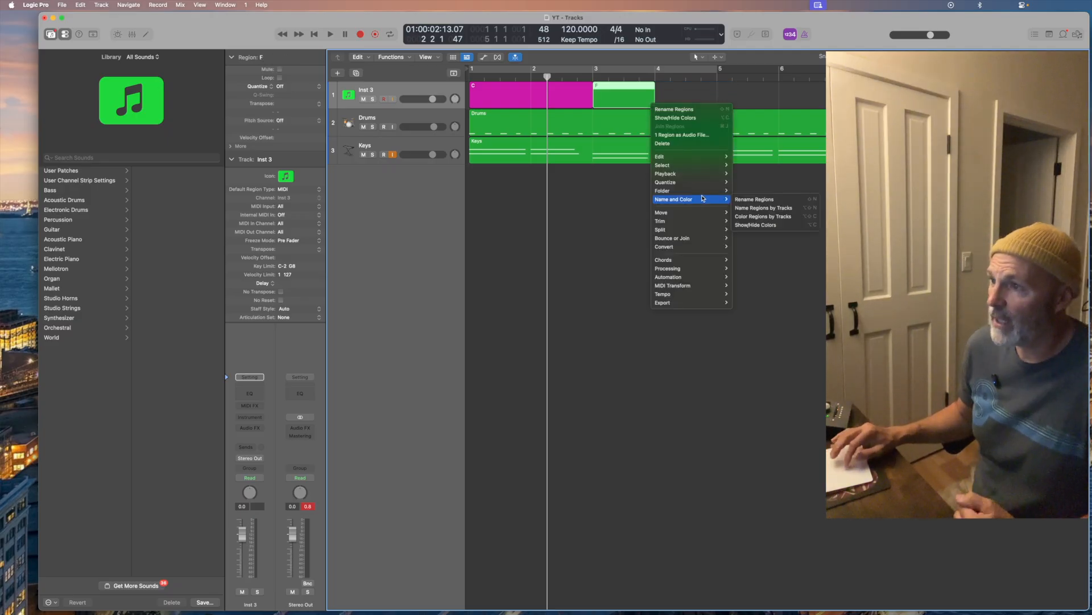
left_click(751, 225)
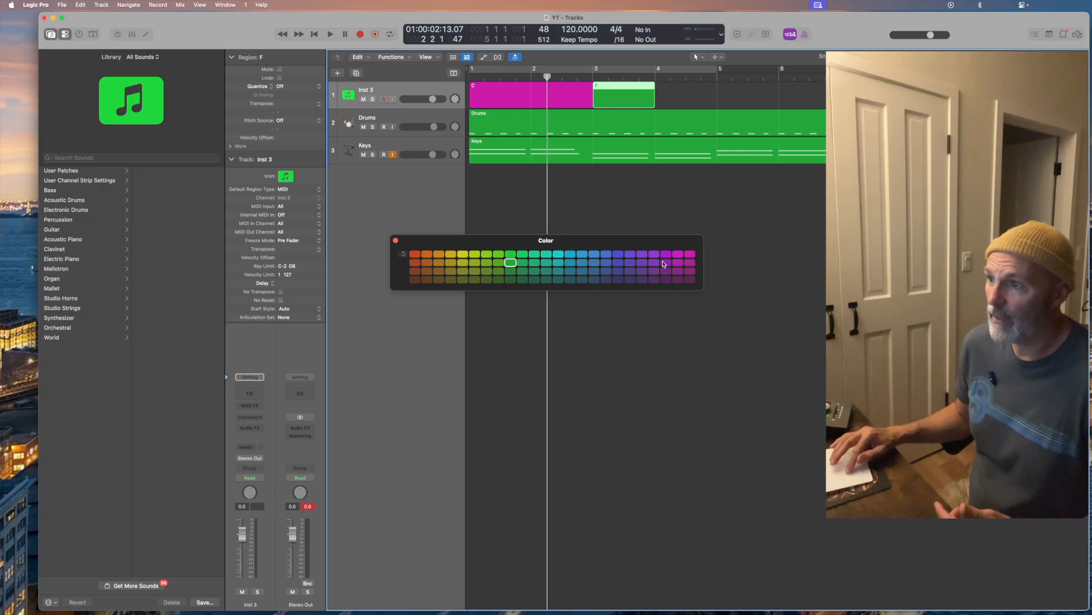
left_click(689, 254)
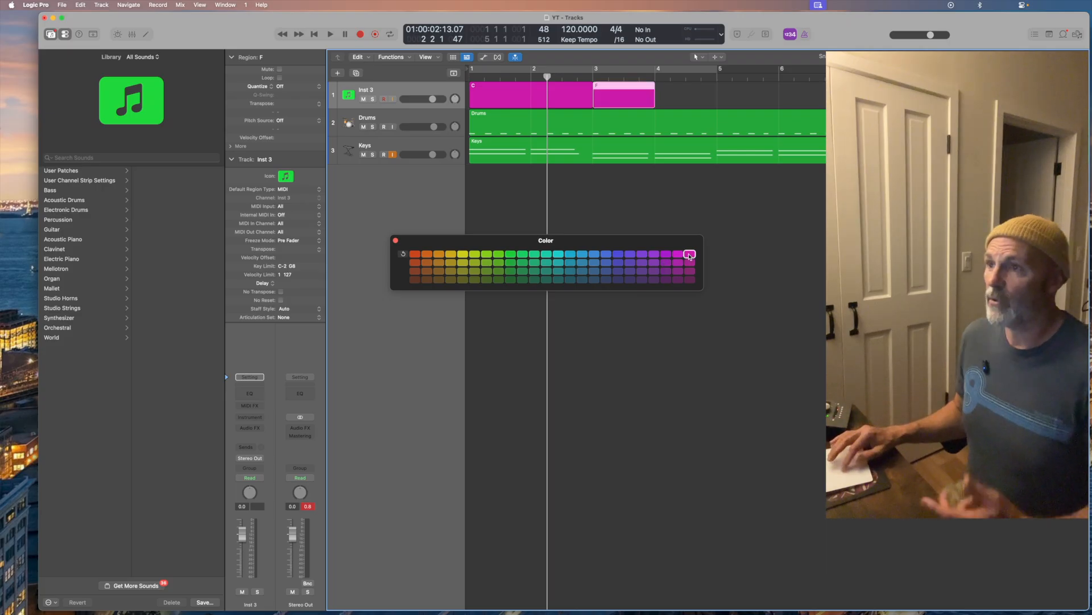
left_click(571, 263)
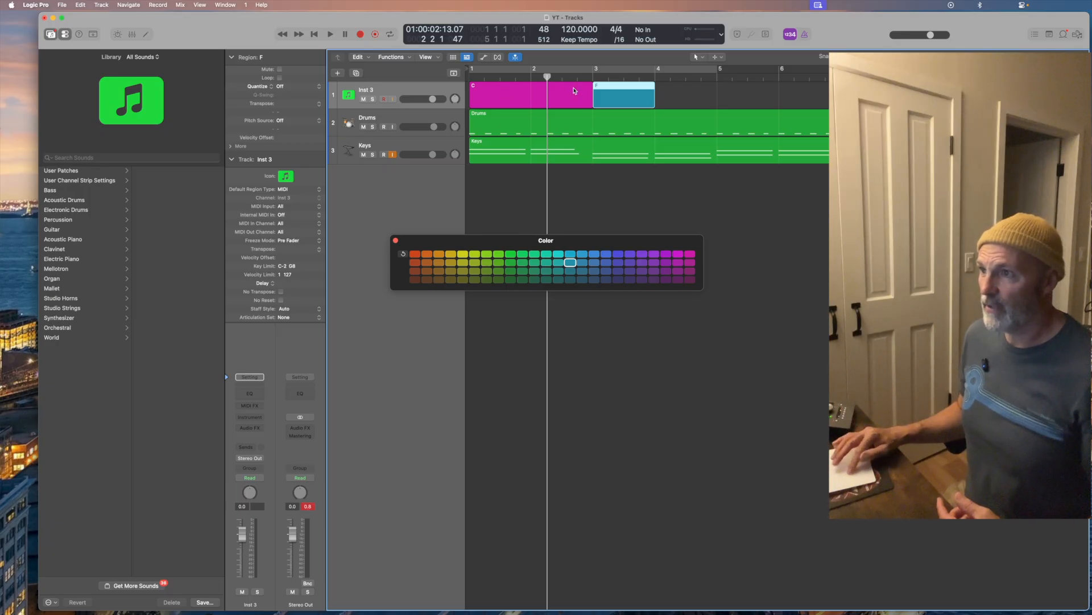
left_click_drag(654, 95, 714, 95)
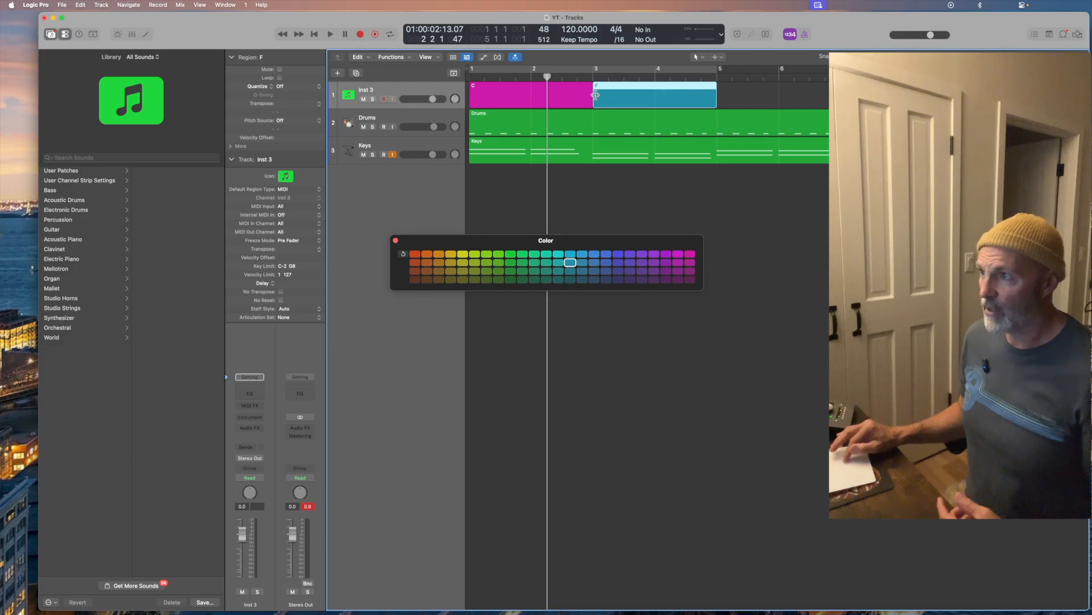
left_click(607, 255)
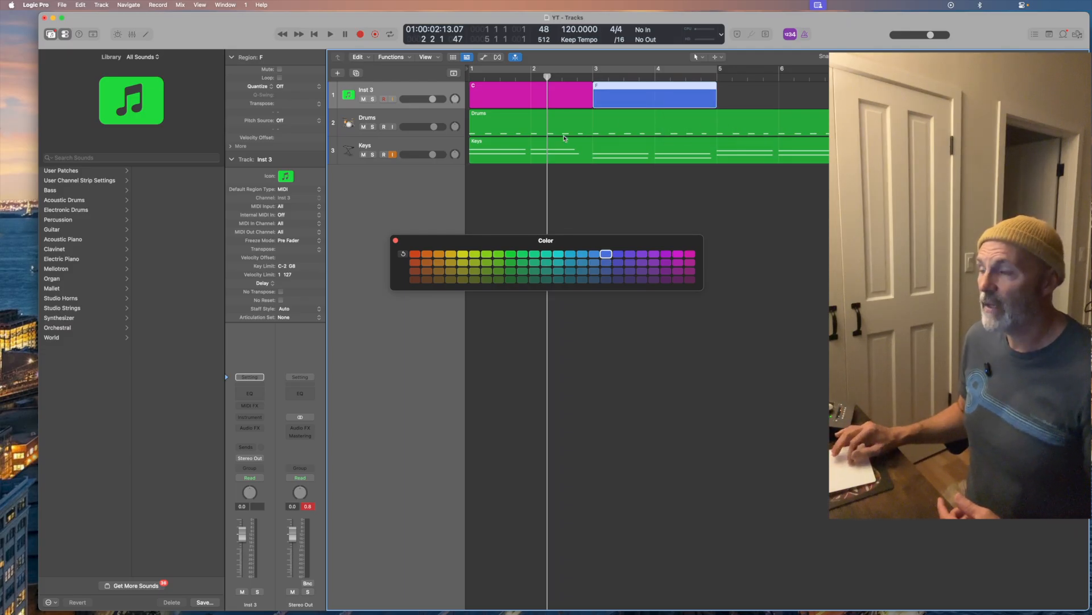
Step: Create an empty MIDI region at bar 5 on the Inst 3 track, name it Bb and lengthen it to two bars
right_click(735, 97)
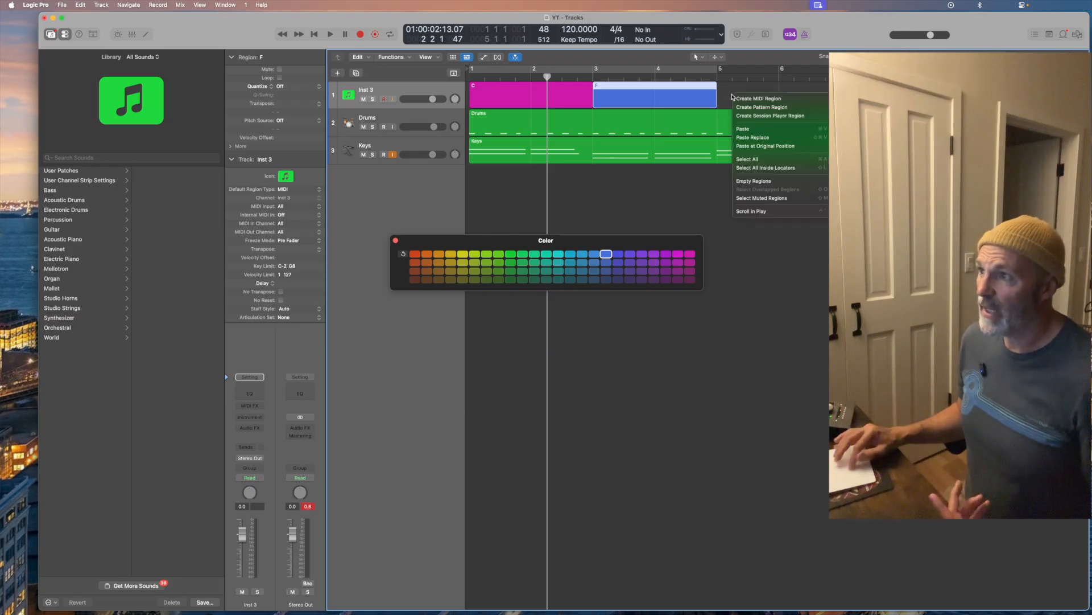
left_click(739, 99)
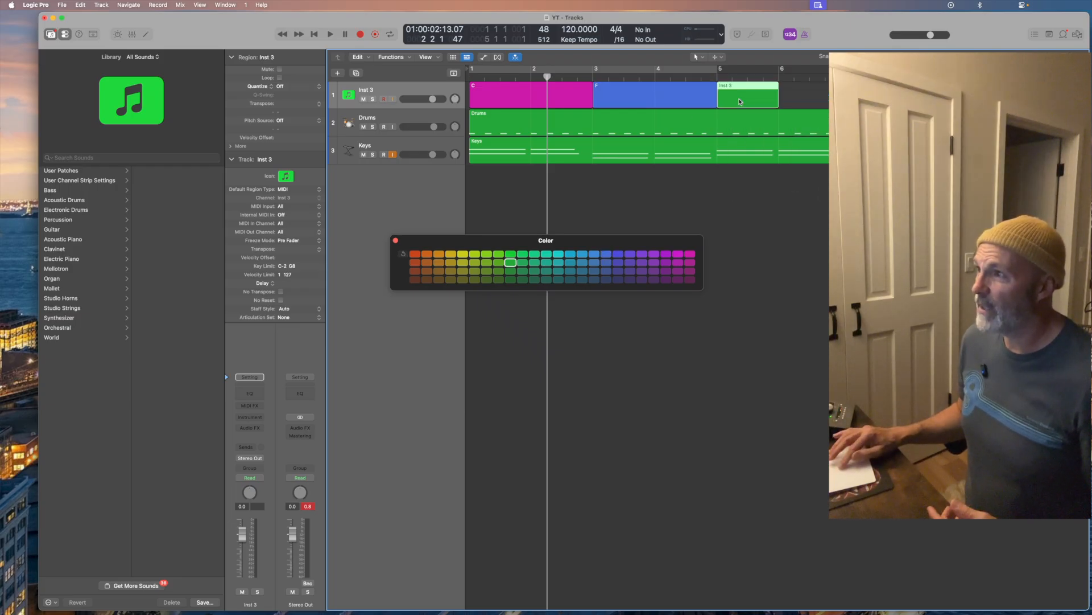
right_click(741, 99)
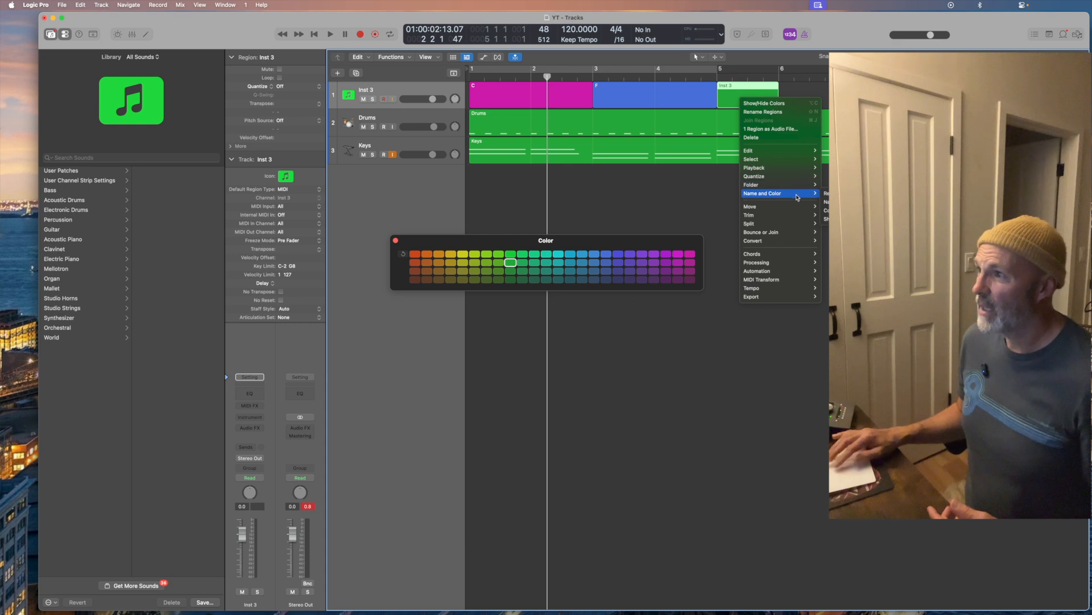
left_click(839, 194)
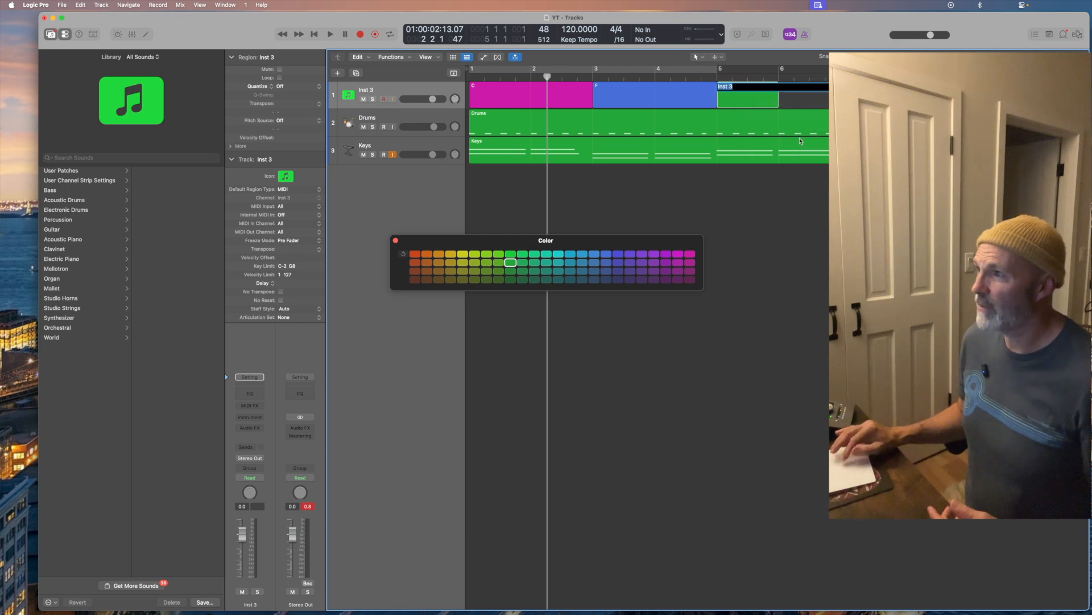
type("Bb")
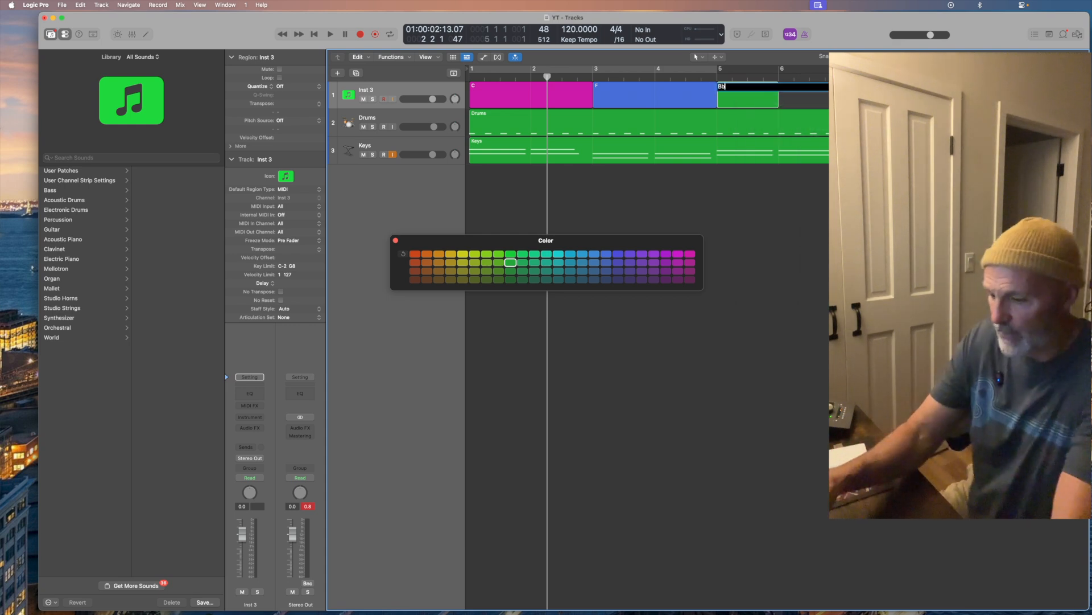
left_click(807, 105)
left_click_drag(777, 99, 844, 99)
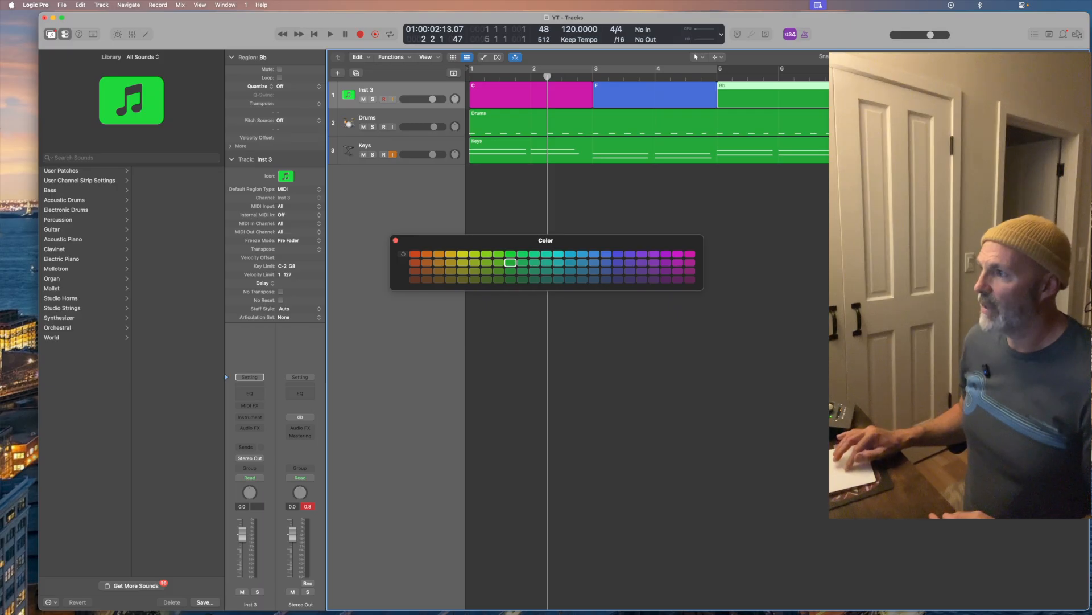
Step: Color the Bb region magenta like the C region and close the color palette
key("alt+c")
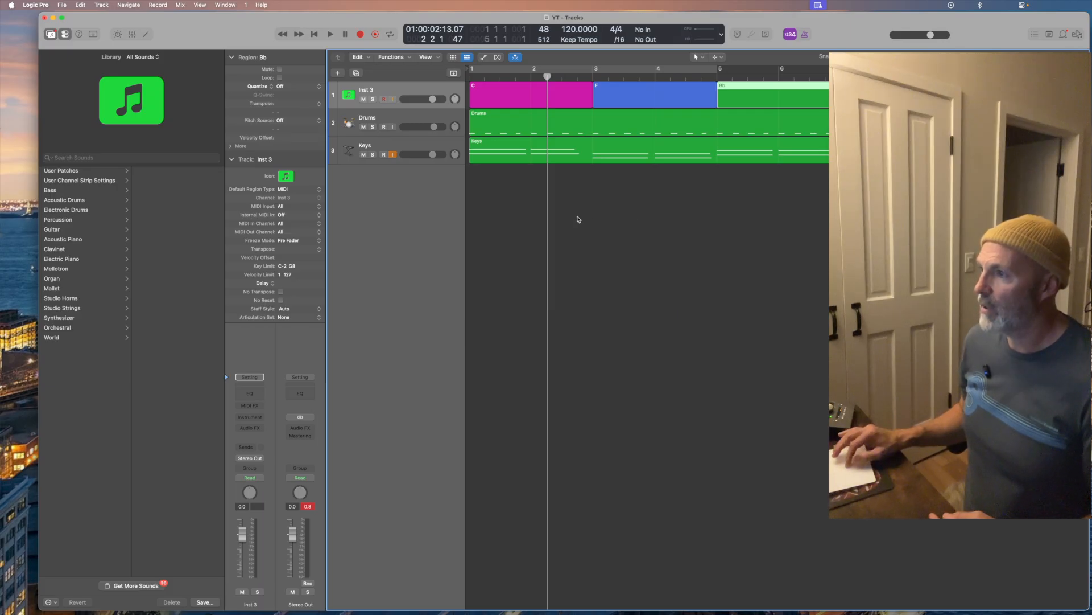
right_click(737, 101)
mouse_move(768, 190)
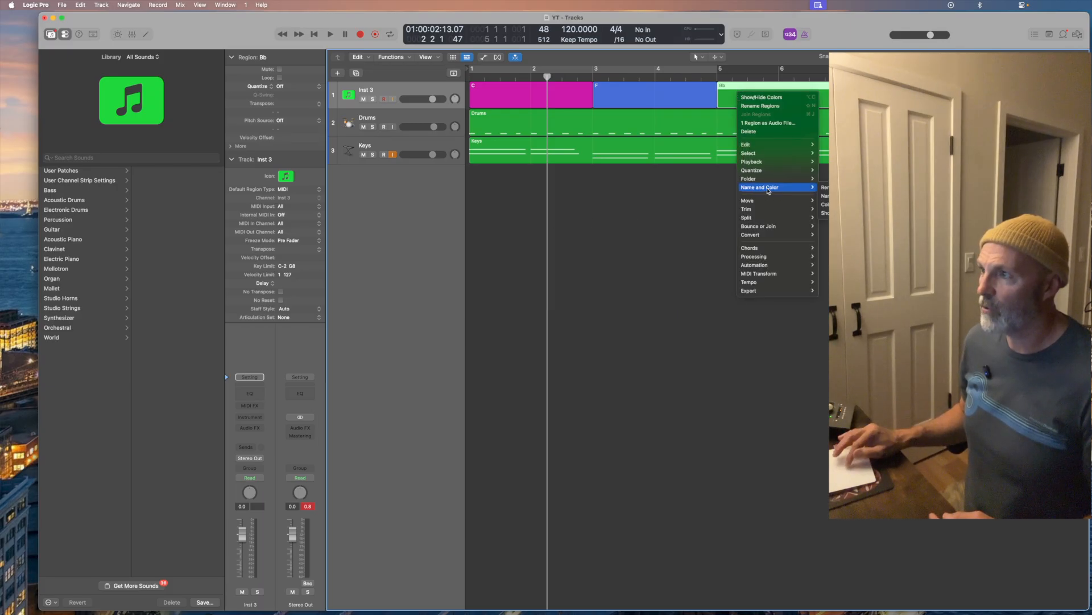
left_click(825, 204)
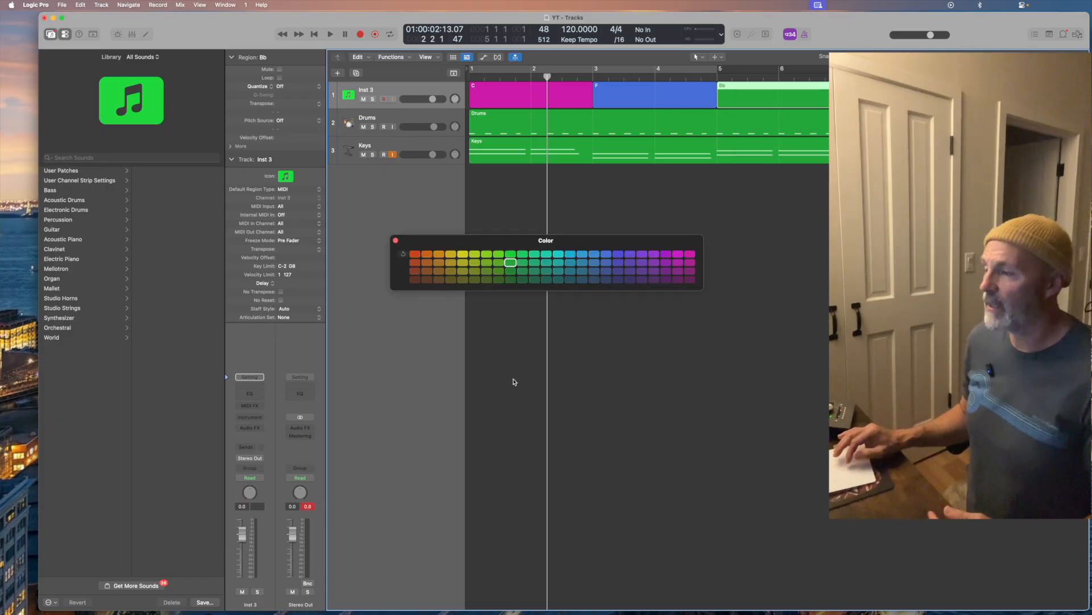
left_click(689, 253)
left_click(738, 171)
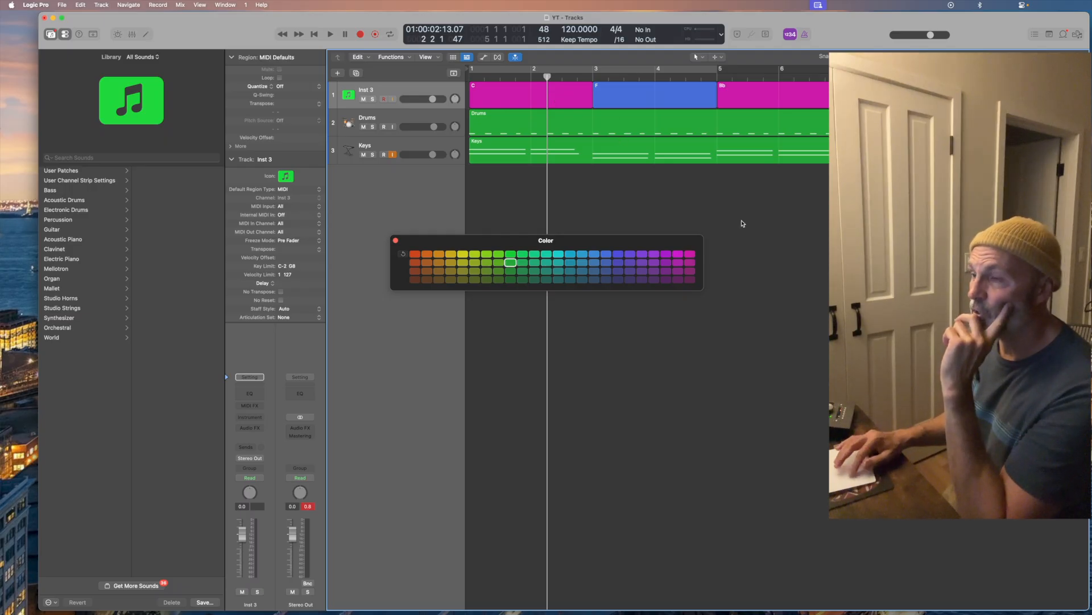
left_click(395, 240)
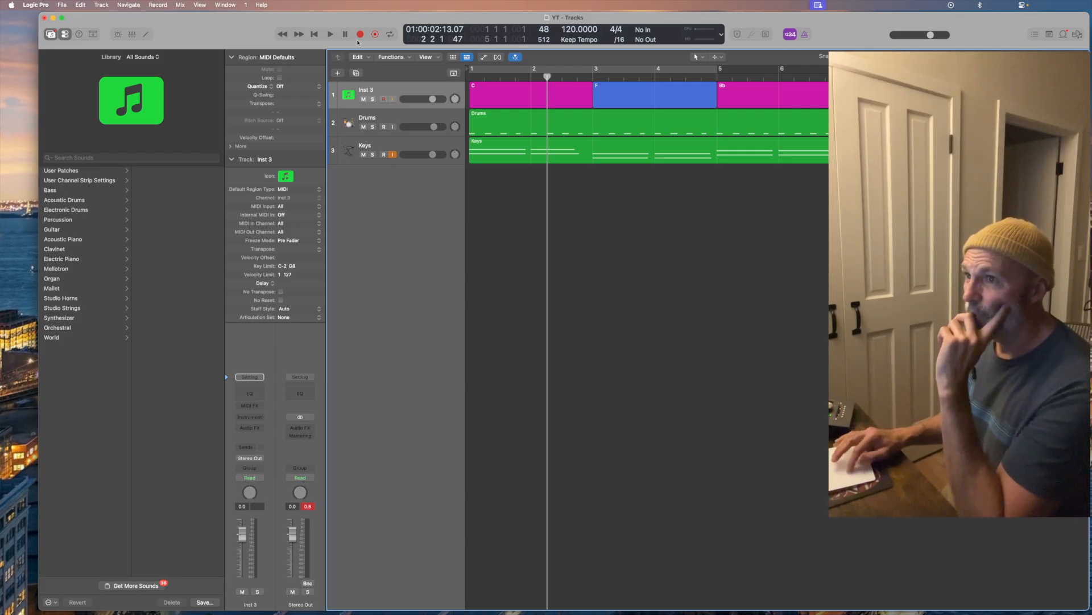
Step: Play the arrangement to follow the chord-name regions, stop it and return the playhead to the start
left_click(329, 34)
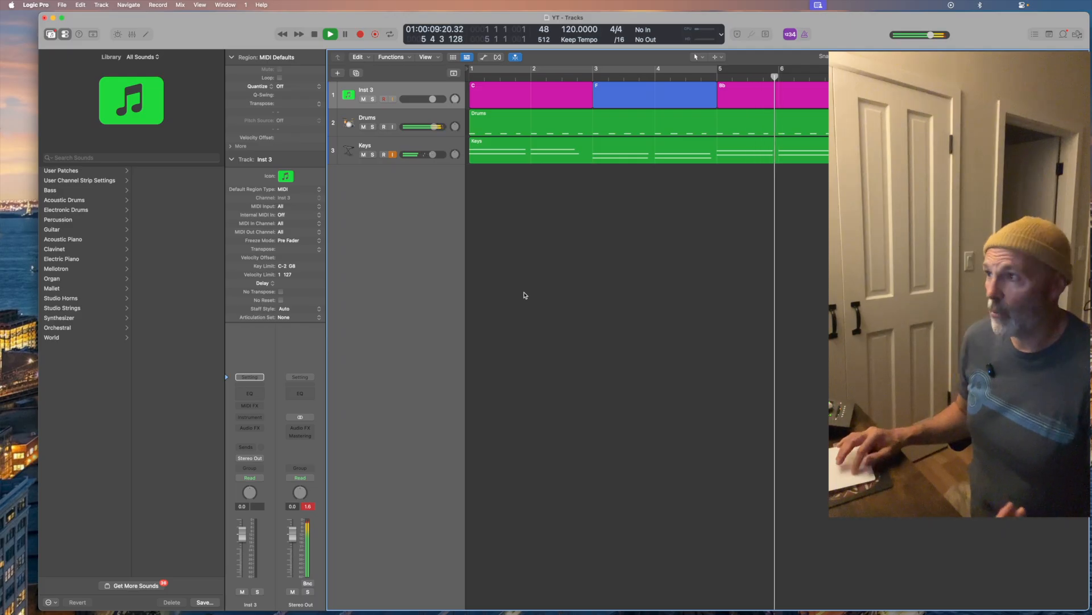
left_click(315, 34)
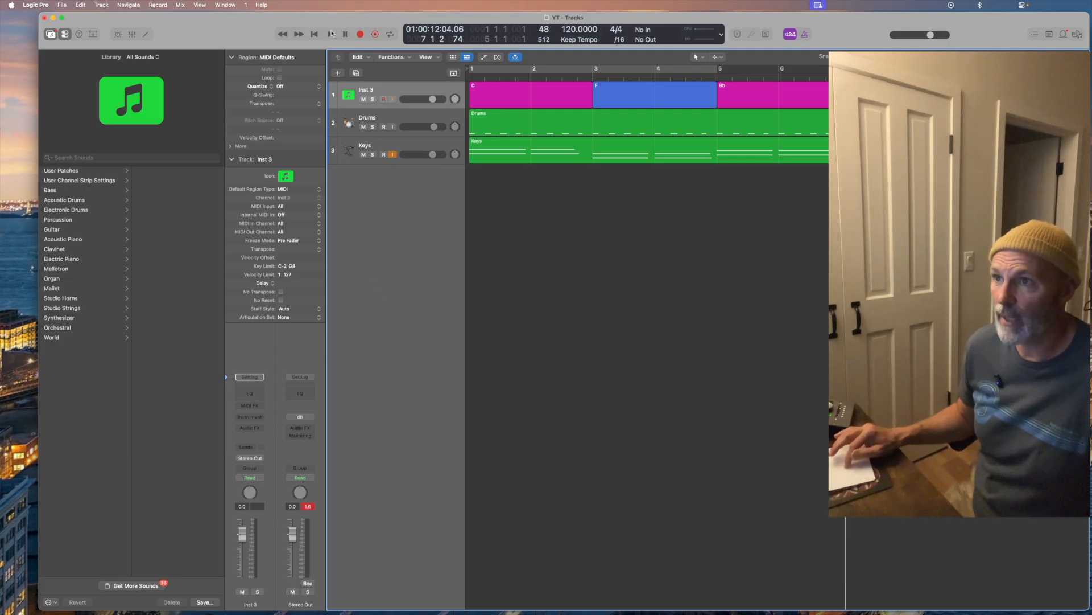
left_click(314, 35)
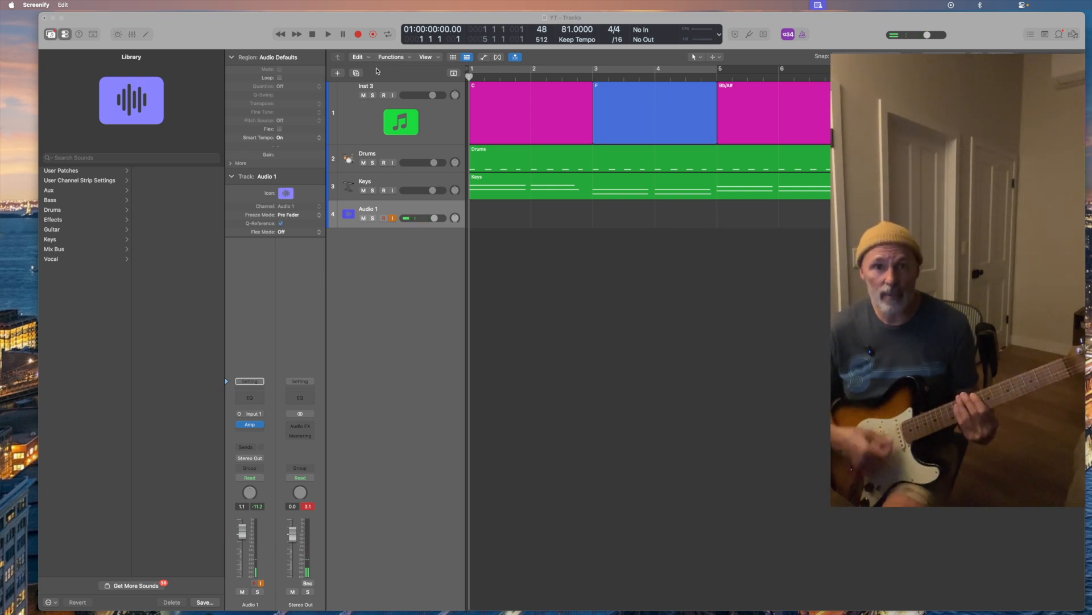
Step: Play through the full arrangement, stop, and set a cycle range over all regions from bar 1 to bar 25
left_click(328, 35)
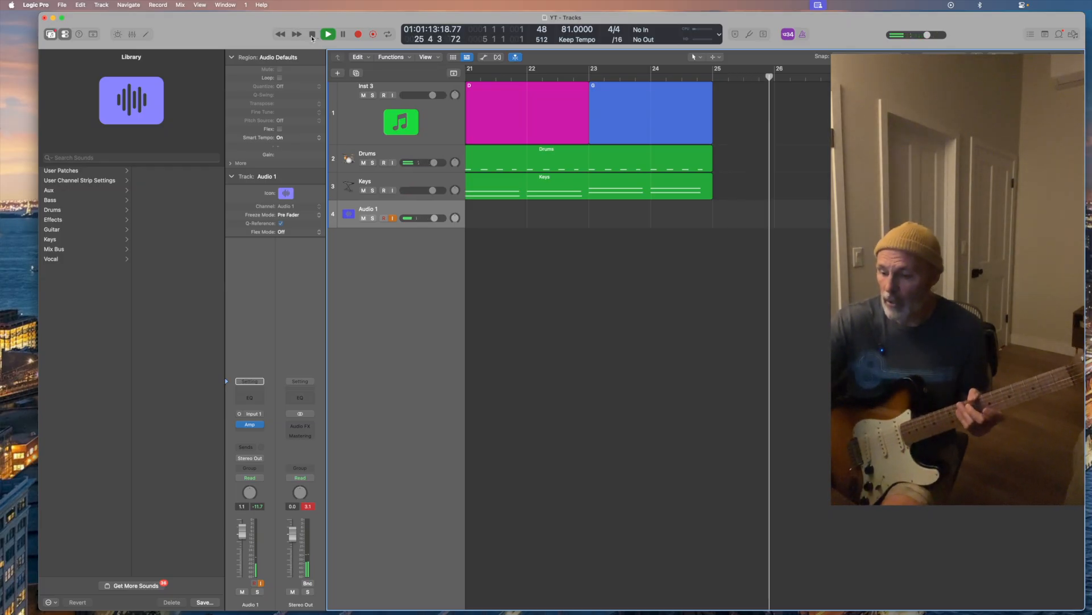
left_click(312, 36)
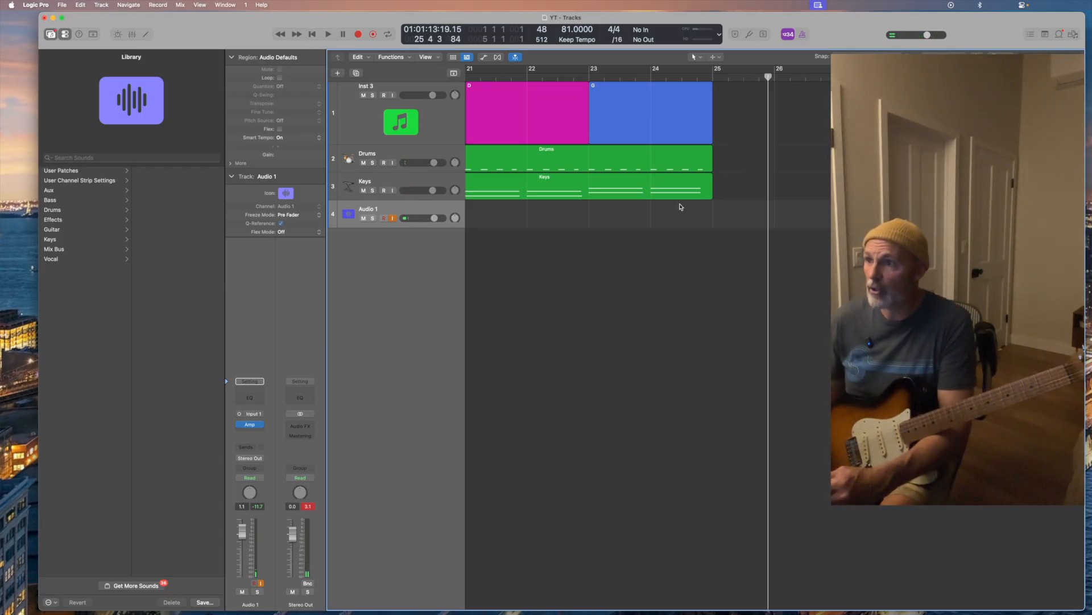
left_click_drag(1068, 57, 1056, 57)
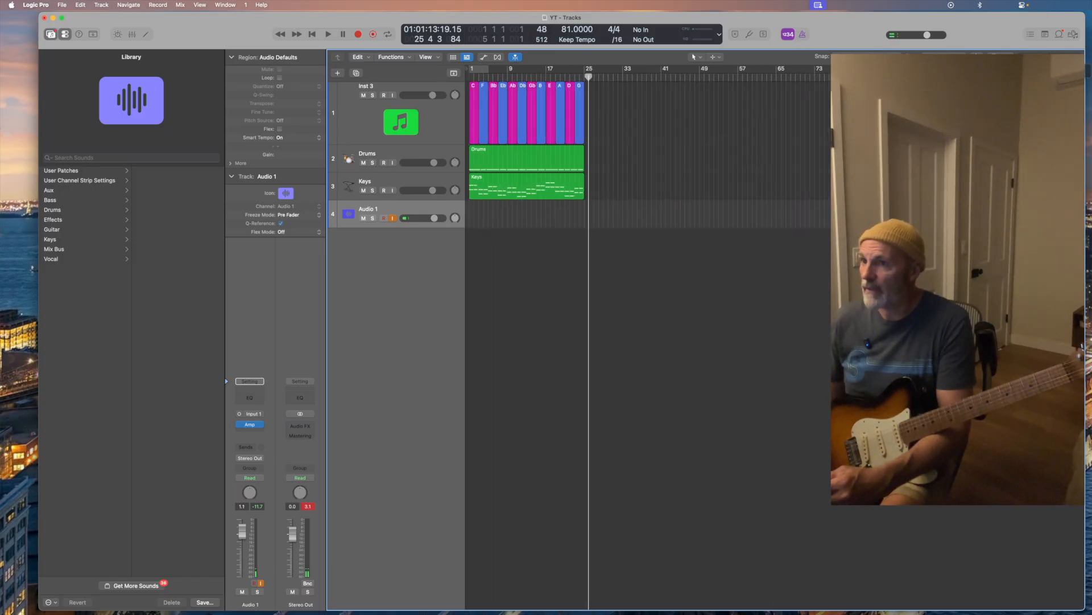
left_click_drag(483, 69, 589, 63)
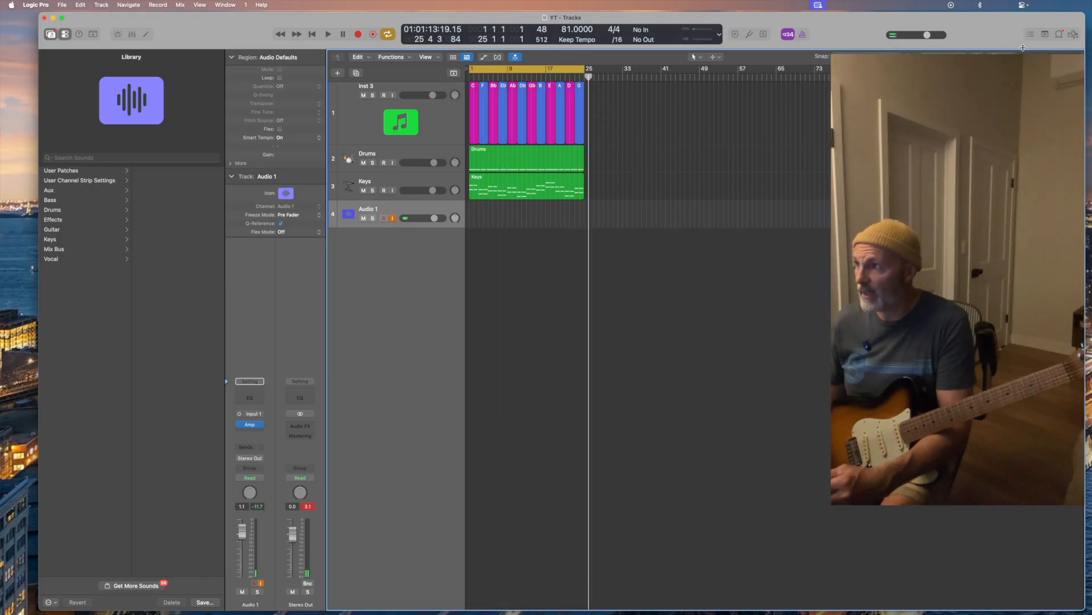
Step: Enlarge the chord regions in the timeline, play the looped arrangement from bar 1, stop it and return the playhead to the start
key("super+Right")
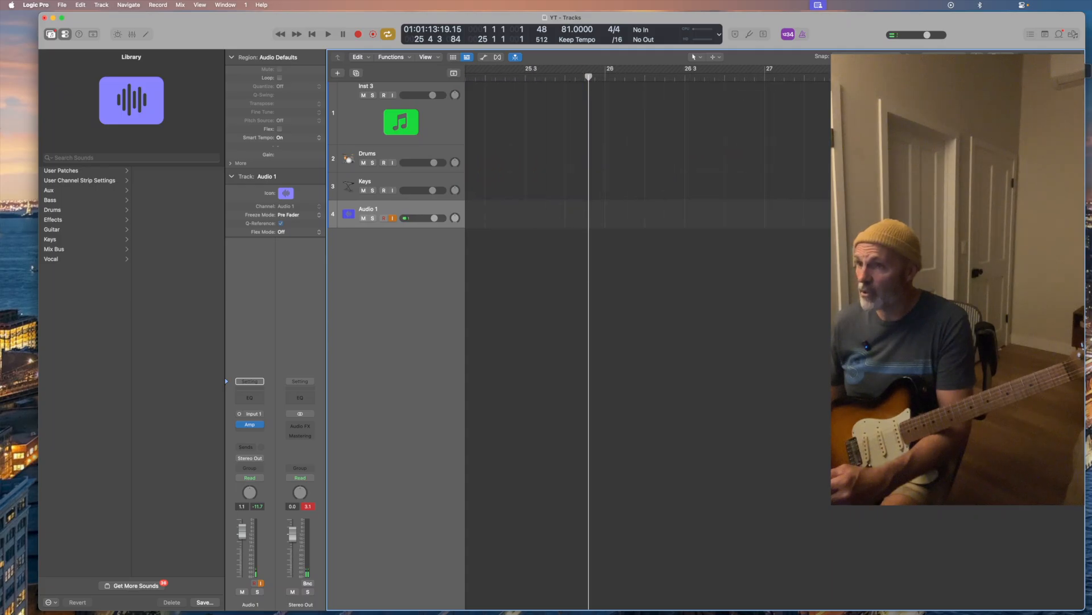
scroll(648, 142, "right", 3)
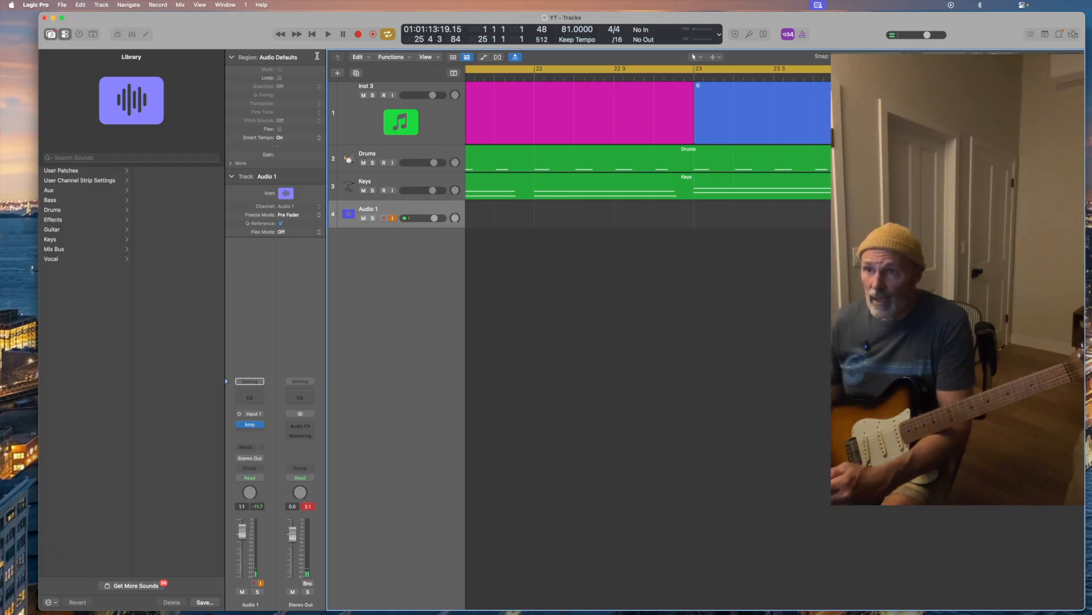
left_click(313, 34)
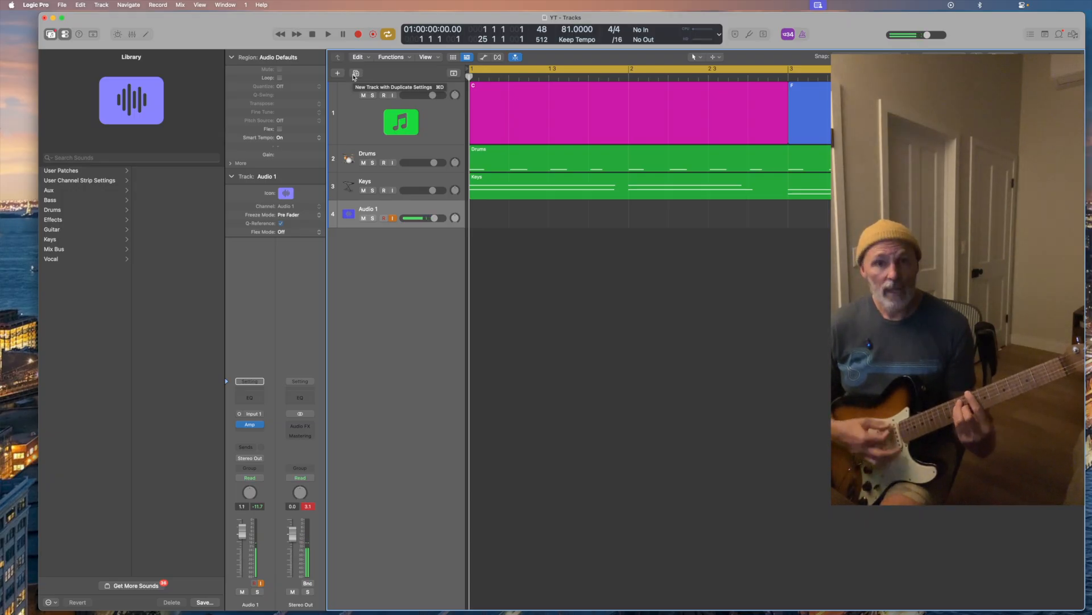
left_click(328, 35)
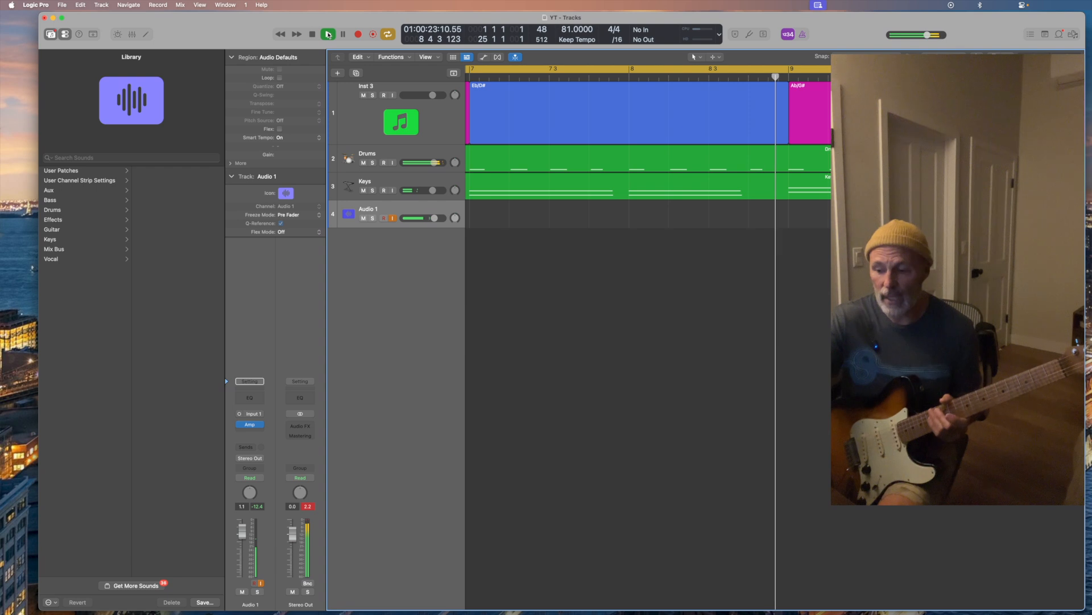
left_click(328, 34)
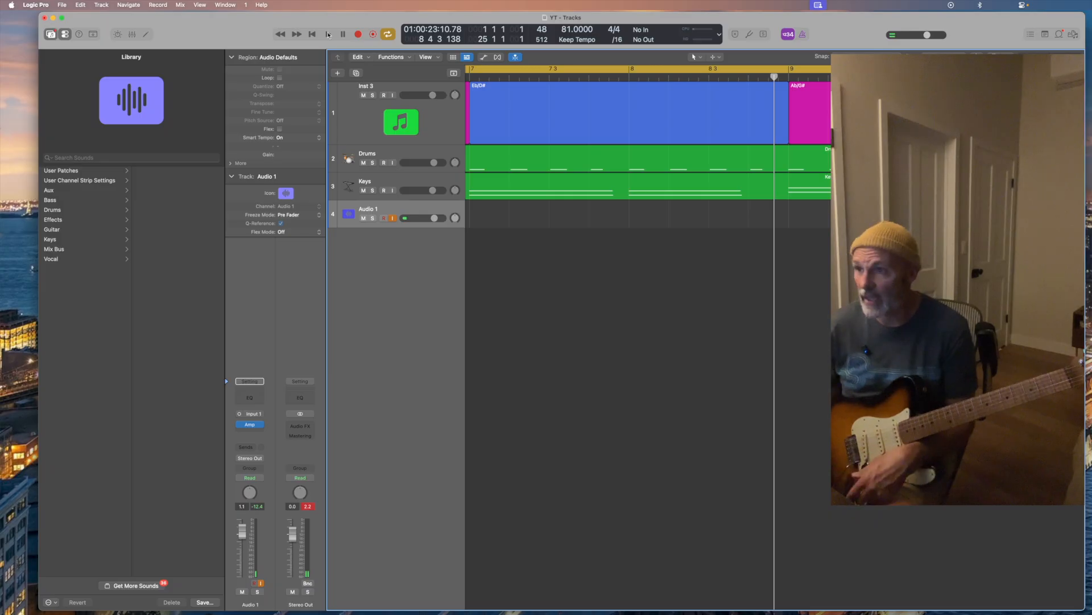
left_click(312, 35)
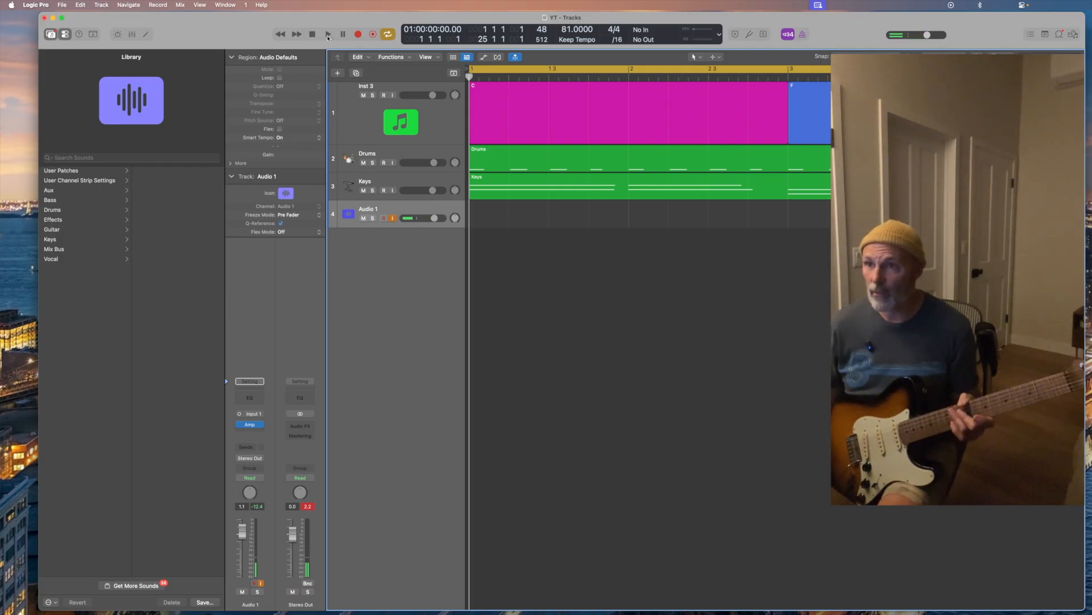
Step: Play the looped arrangement from bar 1 at 81 BPM for repeated guitar practice passes over the chord regions, stopping after each pass
left_click(328, 36)
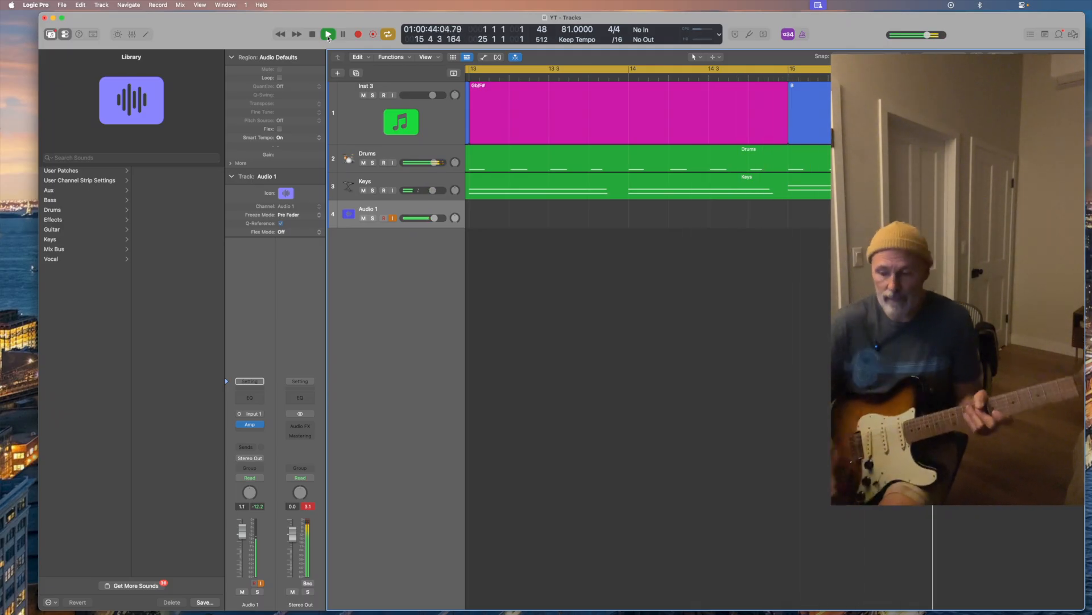
left_click(327, 35)
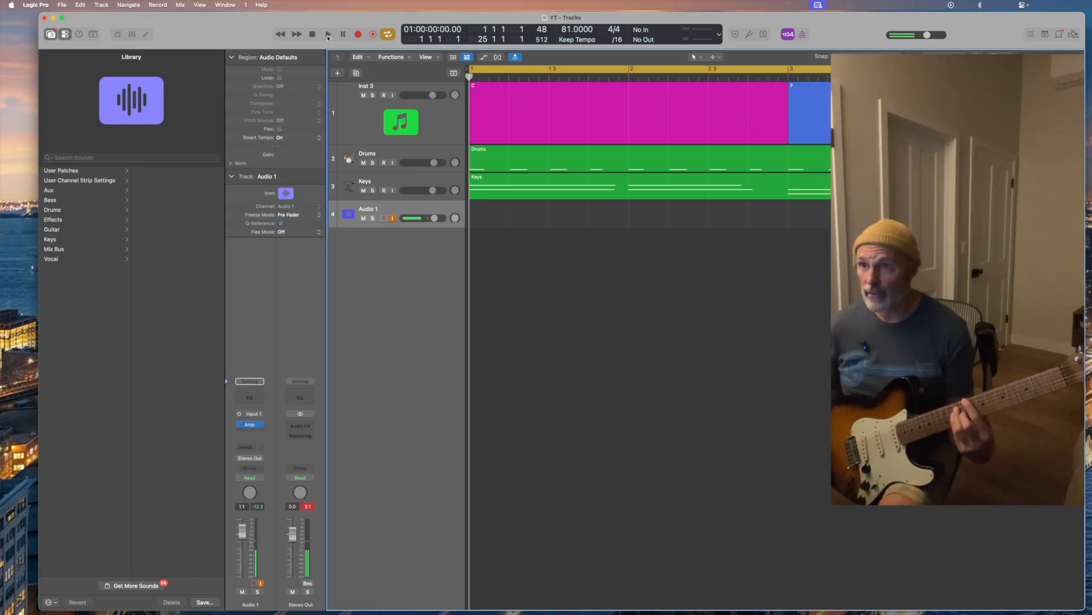
left_click(328, 35)
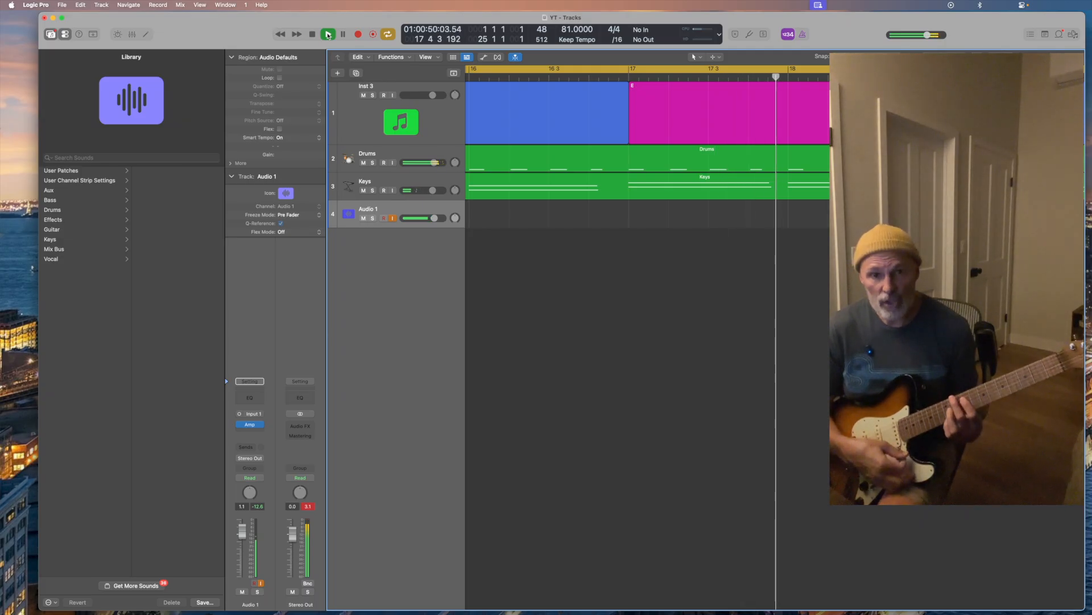
key("space")
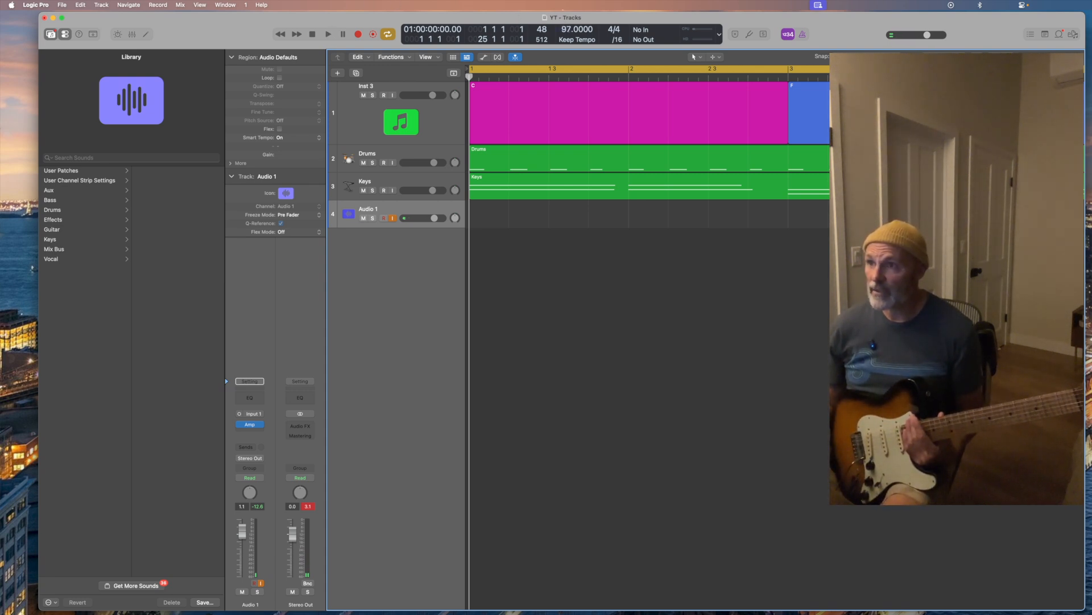
Step: Play the looped arrangement from bar 1 at the faster tempos of 97 and 109 BPM, and stop playback
left_click(323, 34)
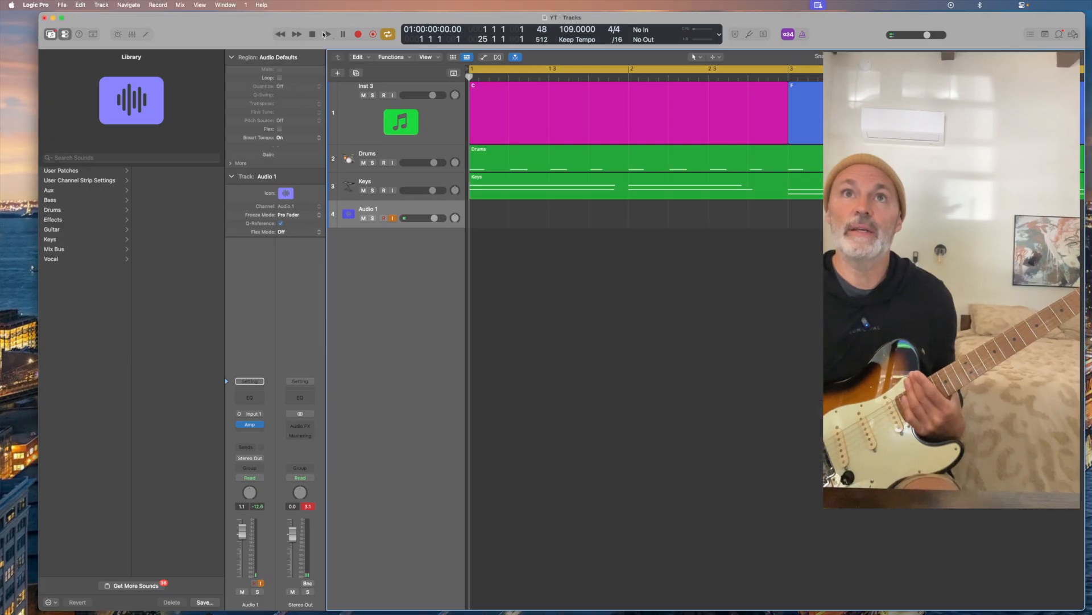
left_click(324, 34)
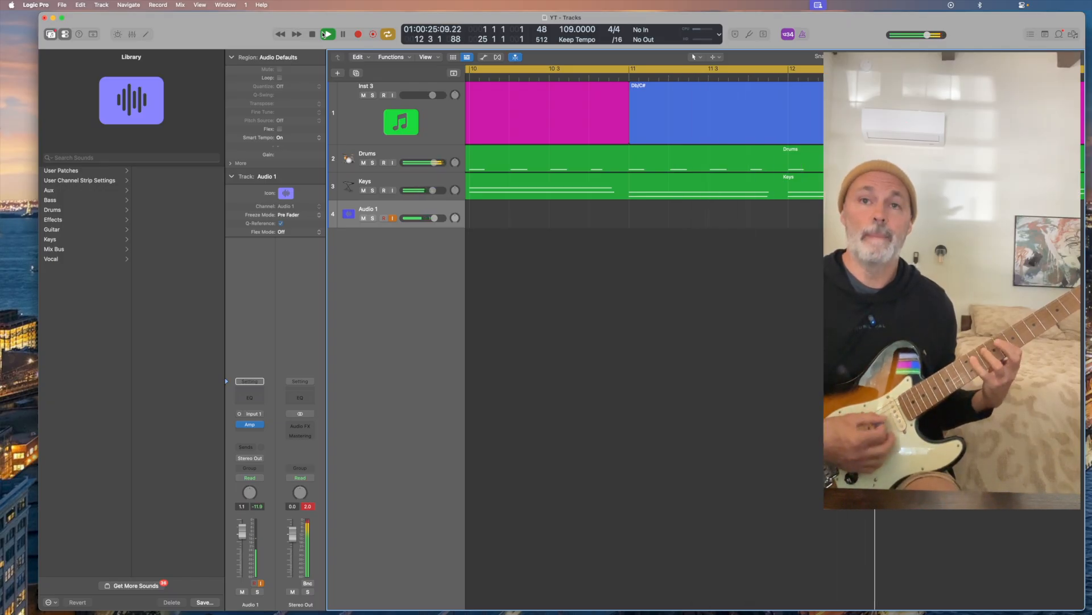
key("space")
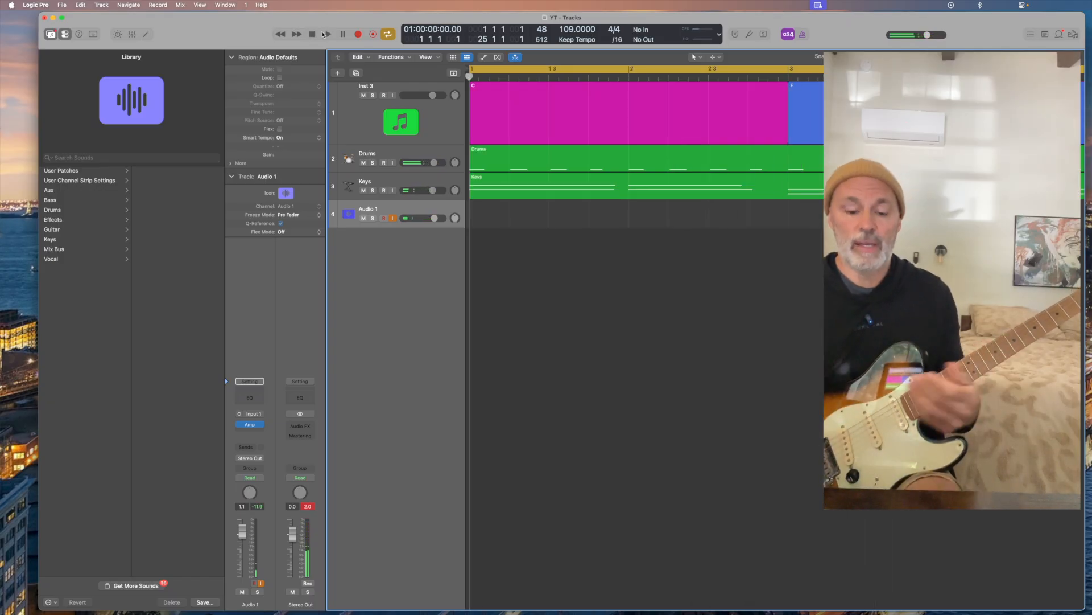